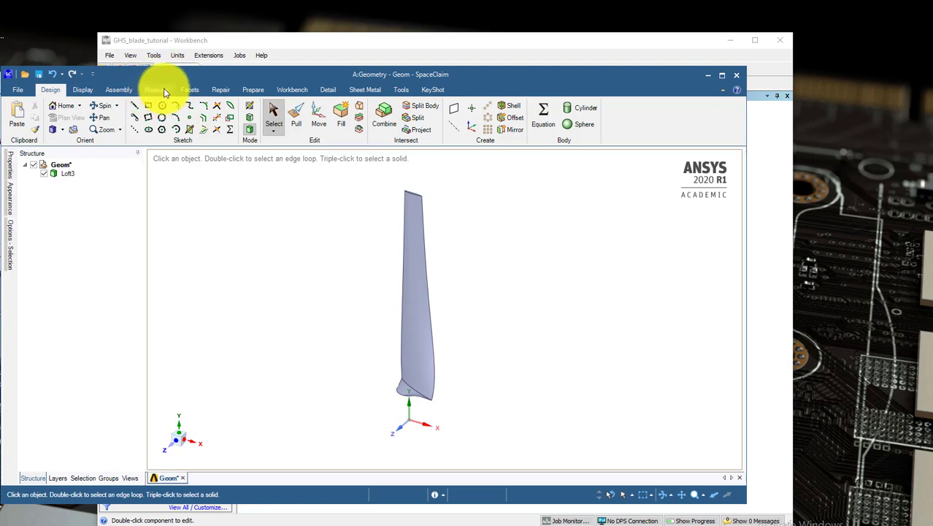
# - Measure the minimum distance between the origin coordinate system and the edge at the blade's tip
pyautogui.click(164, 91)
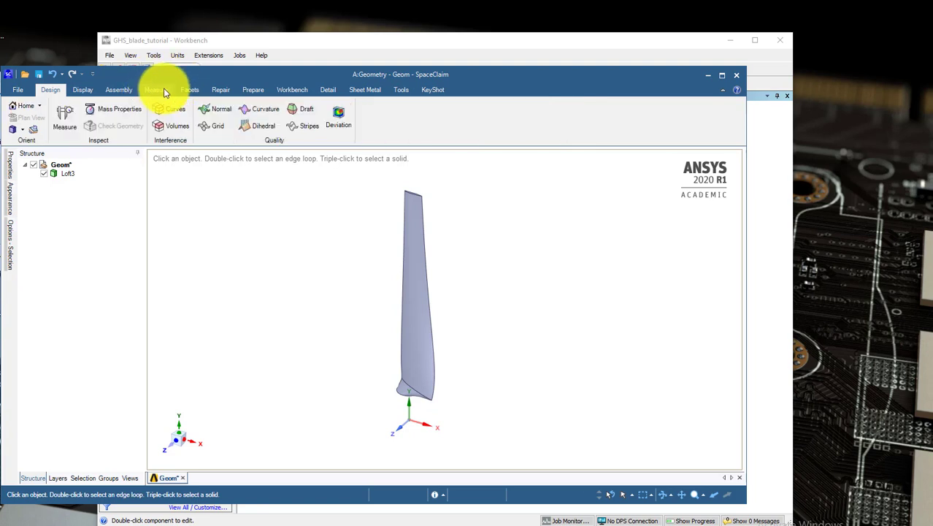
pyautogui.click(72, 121)
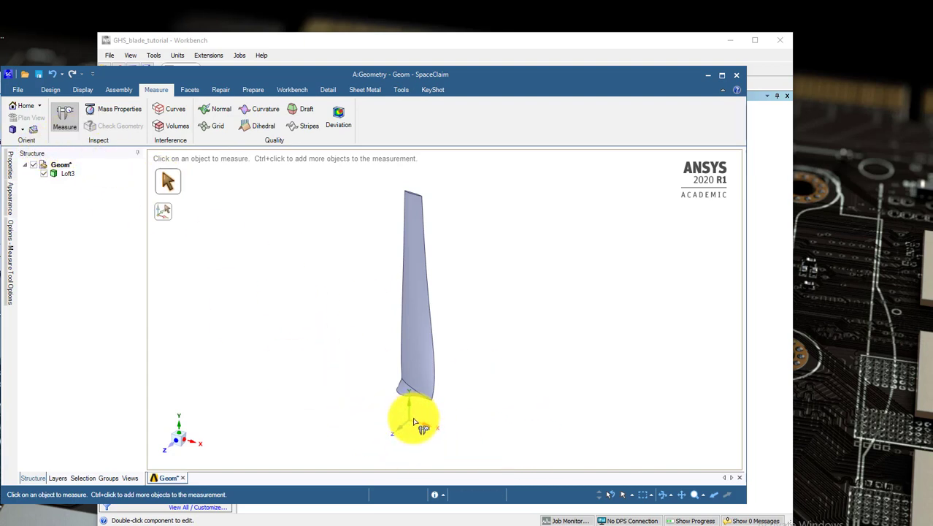
pyautogui.click(416, 424)
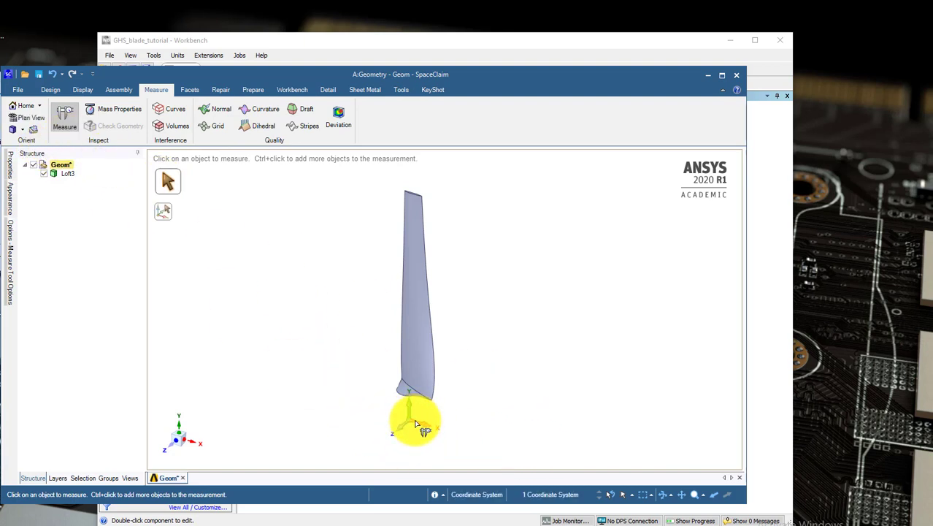
pyautogui.scroll(3, 418, 198)
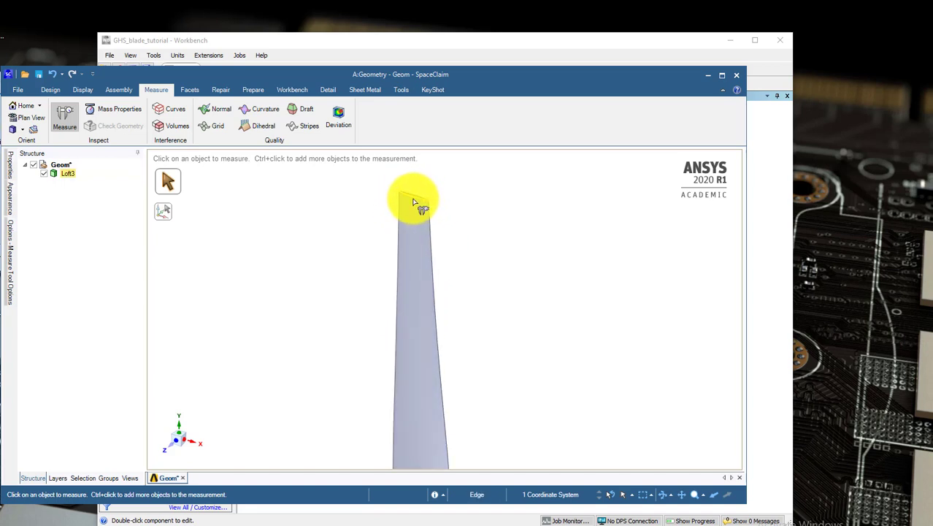
pyautogui.keyDown('ctrl'); pyautogui.click(415, 201); pyautogui.keyUp('ctrl')
pyautogui.scroll(-2, 540, 427)
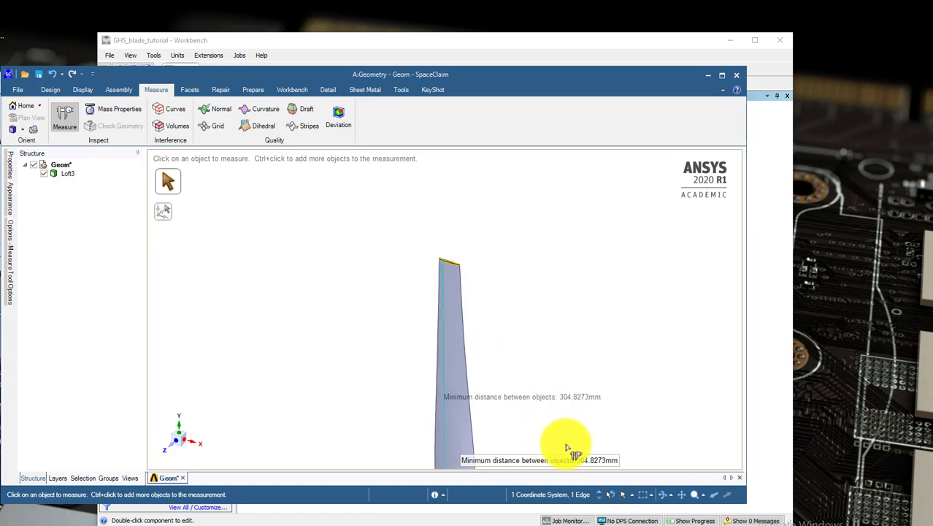
pyautogui.scroll(-2, 496, 284)
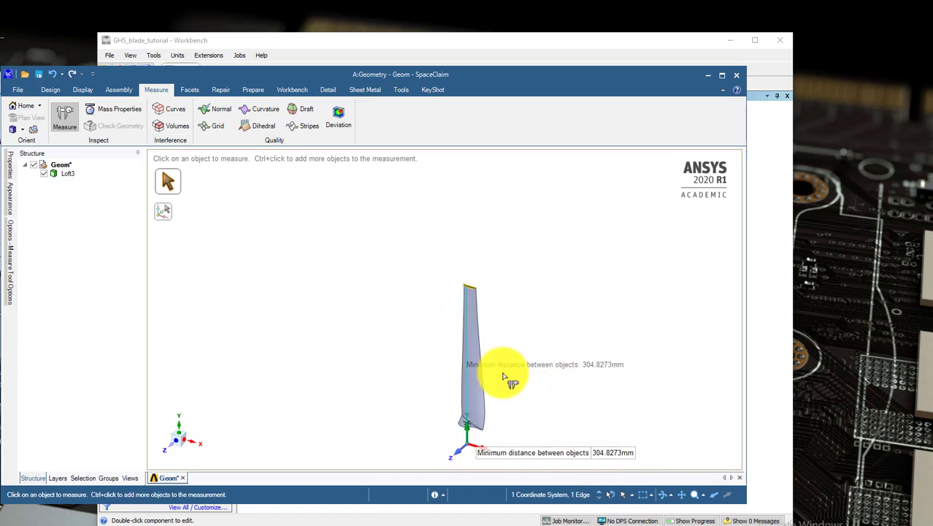
pyautogui.scroll(-1, 521, 396)
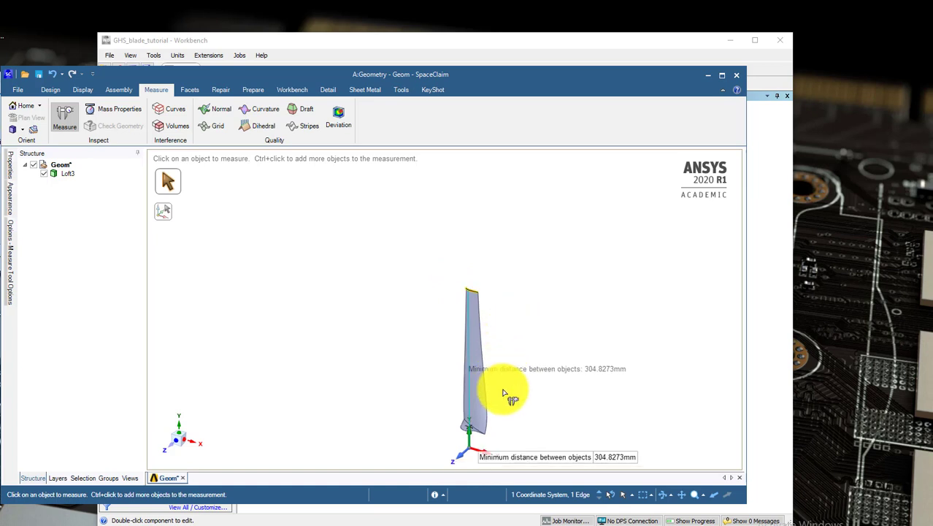
pyautogui.scroll(-2, 510, 398)
pyautogui.scroll(3, 511, 399)
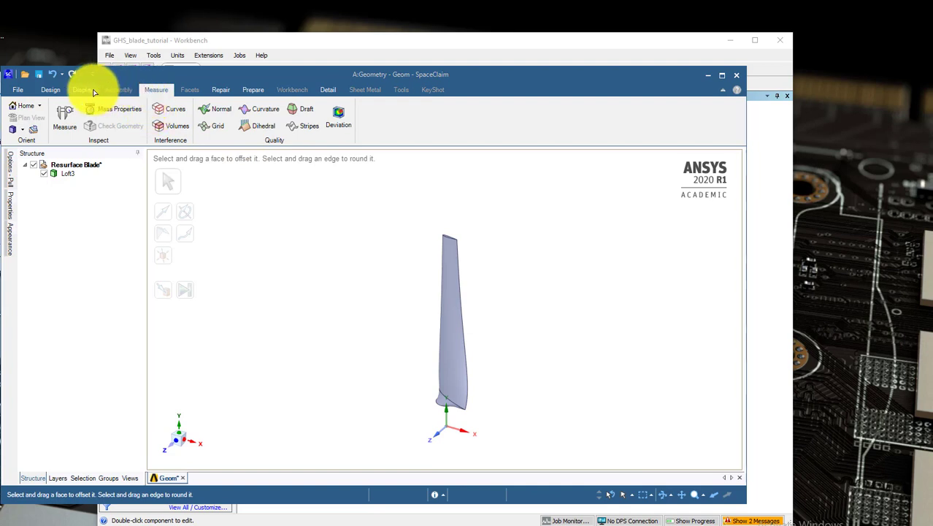
# - Start a 2D sketch on the XY plane through the origin and orient it in plan view
pyautogui.click(53, 90)
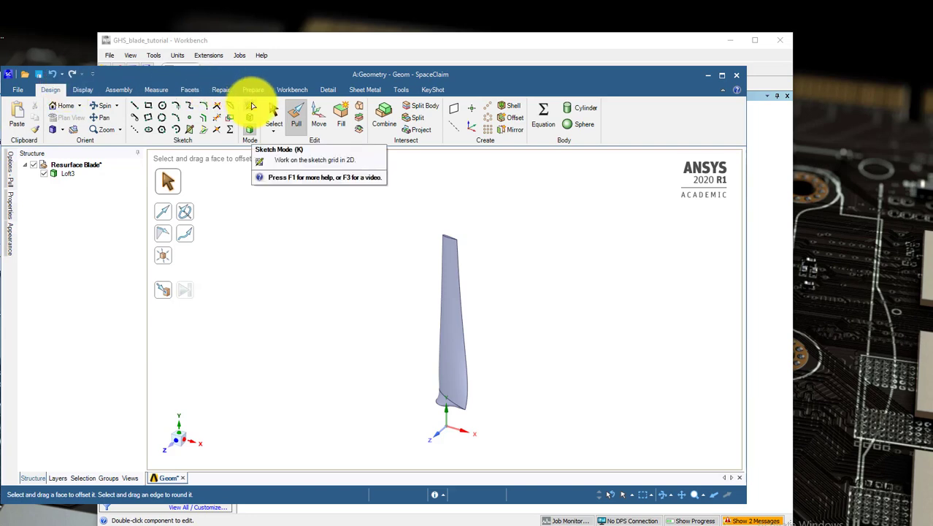
pyautogui.click(251, 106)
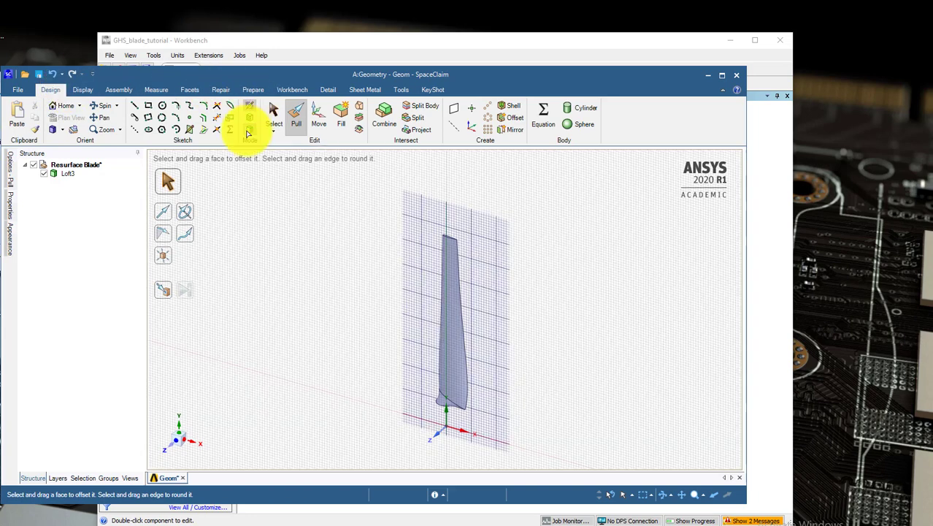
pyautogui.click(437, 438)
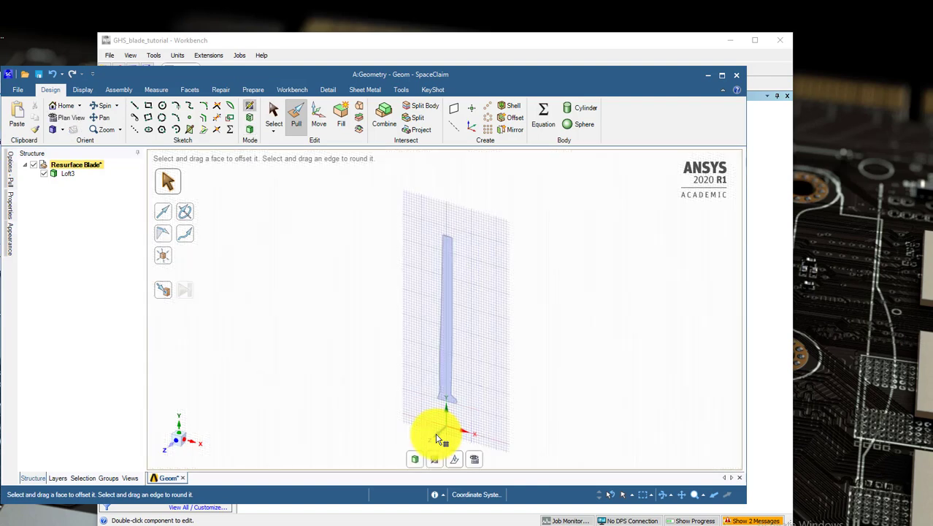
pyautogui.click(476, 459)
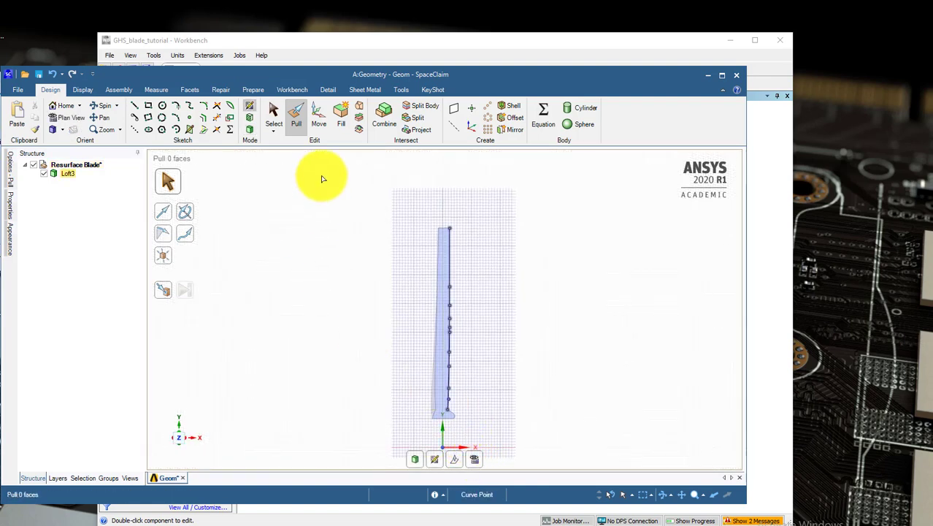
pyautogui.scroll(-1, 464, 386)
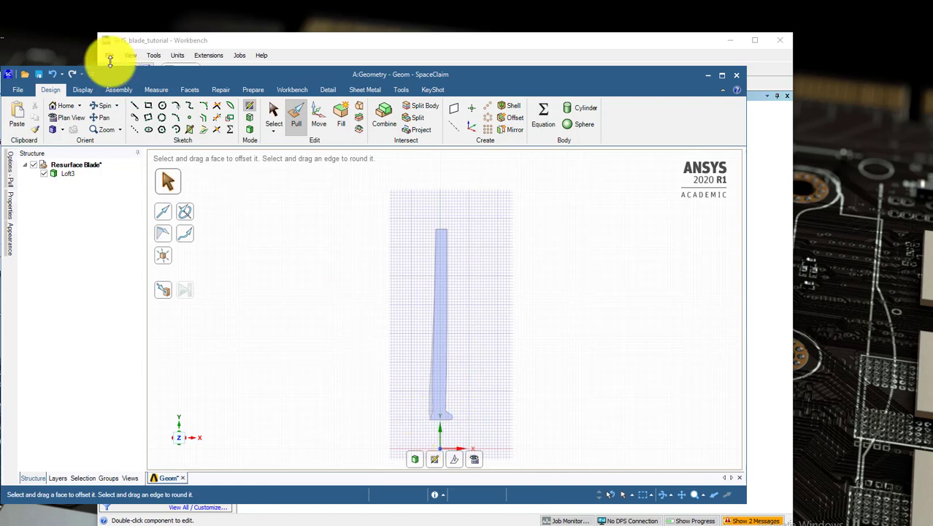
# - Sketch a 750 mm line from the origin at 30° to the X axis, on the positive X side
pyautogui.click(134, 103)
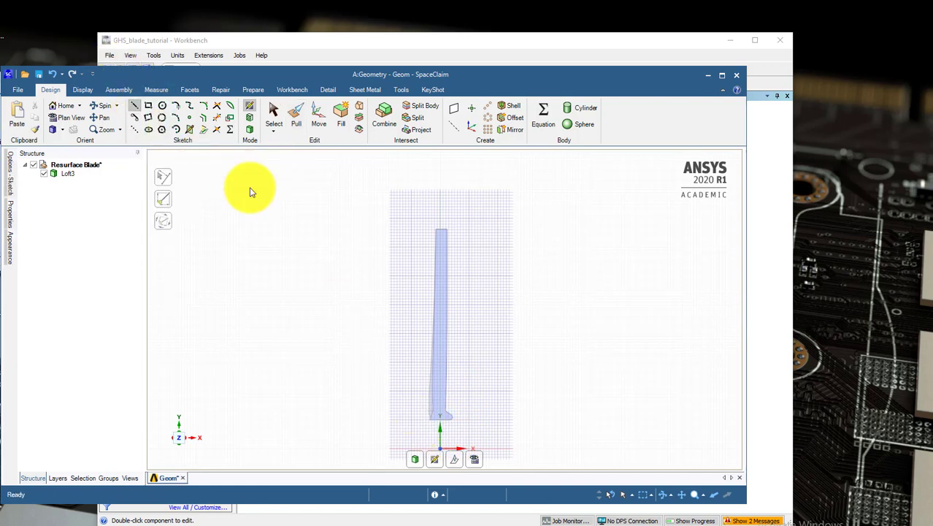
pyautogui.click(441, 448)
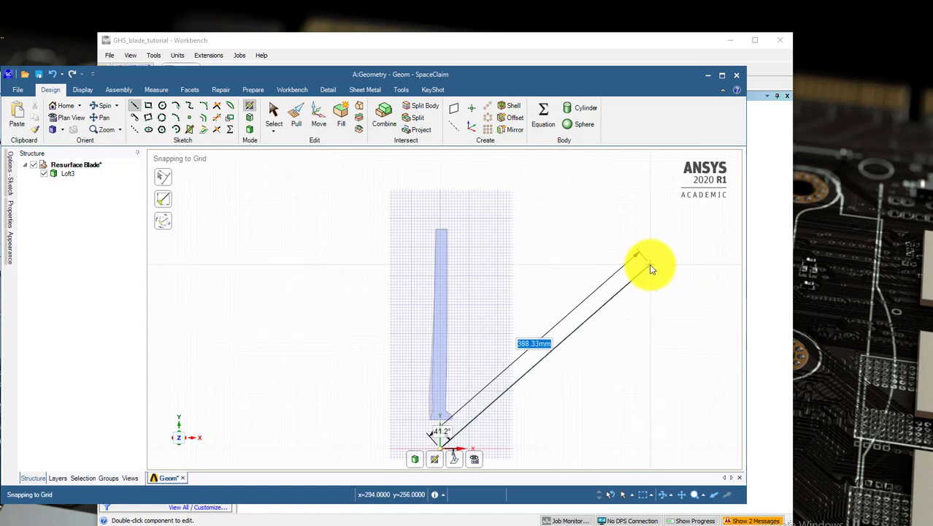
pyautogui.write('750')
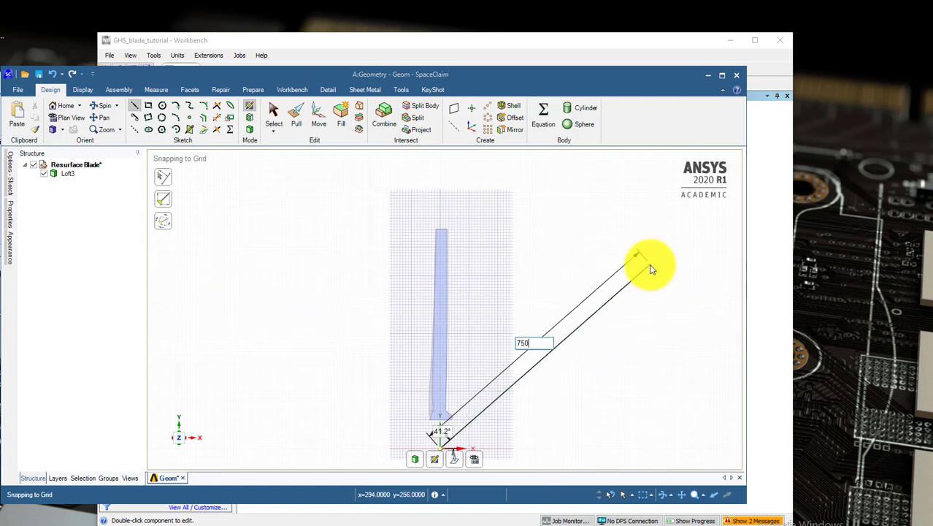
pyautogui.press('Tab')
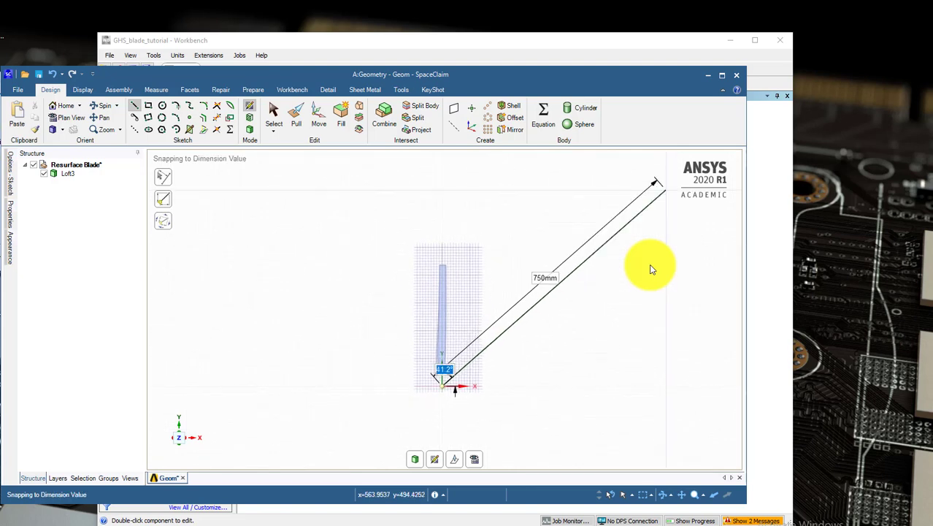
pyautogui.write('30')
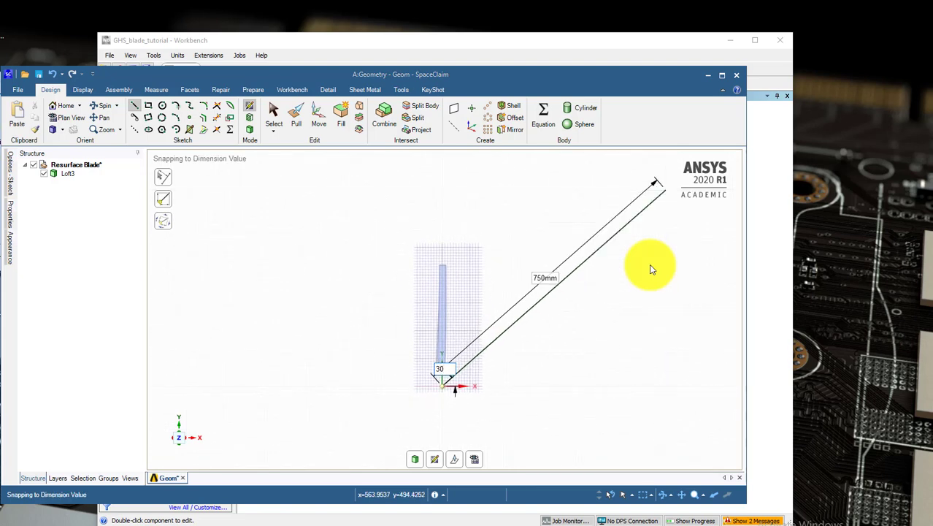
pyautogui.press('Return')
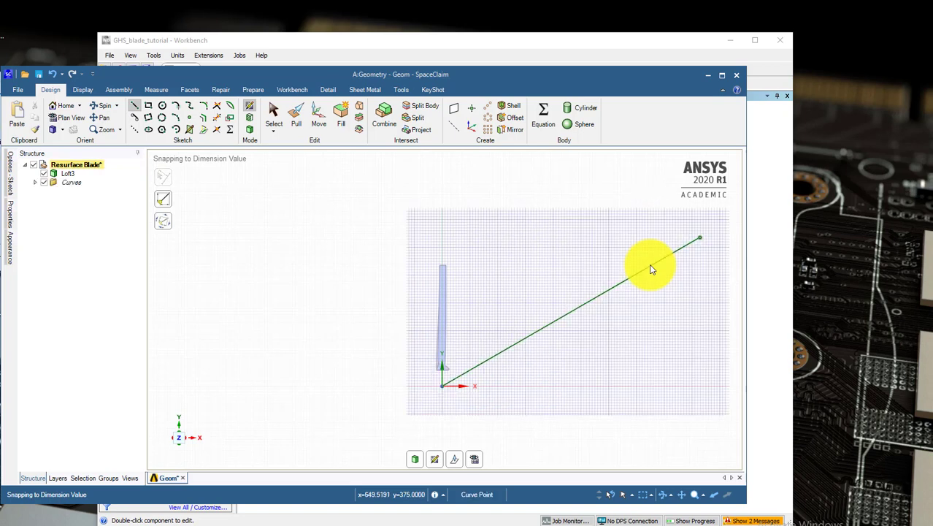
pyautogui.press('Escape')
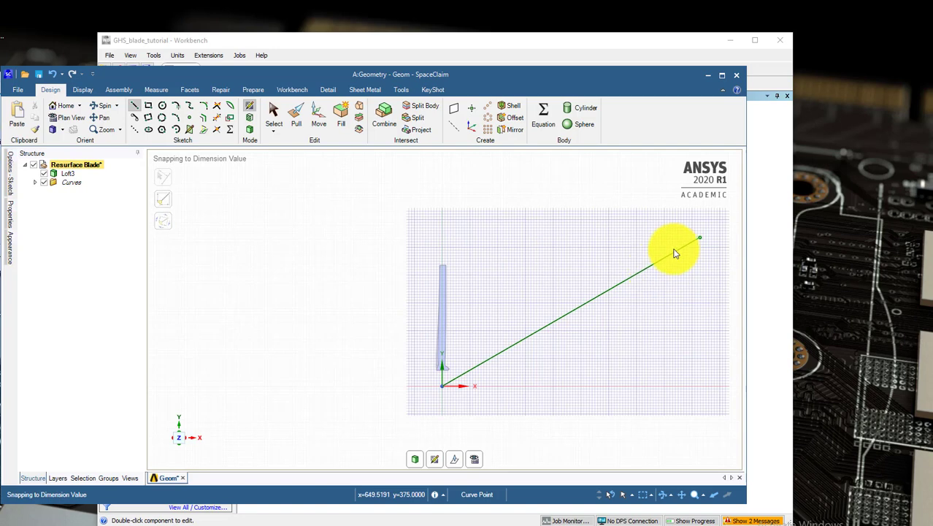
# - Sketch a second 750 mm line from the origin at 120° to the first line, on the negative X side
pyautogui.scroll(2, 446, 390)
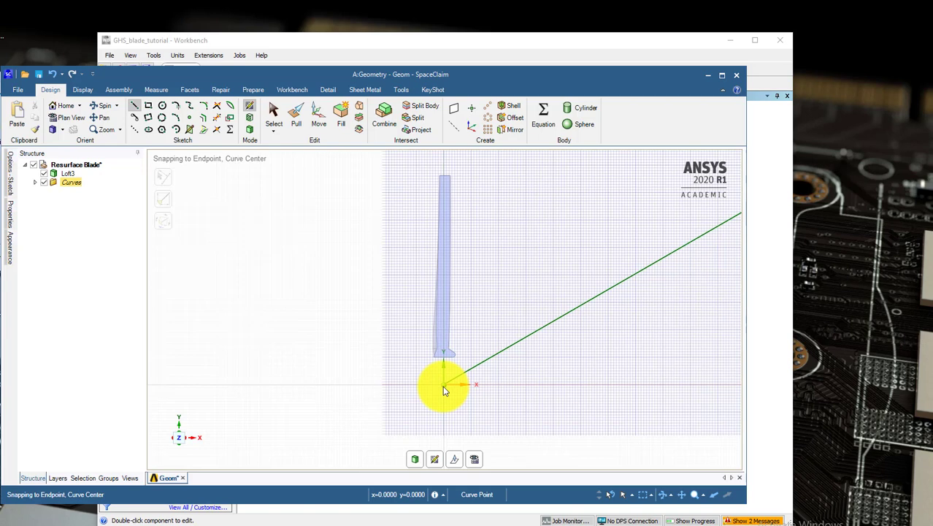
pyautogui.click(443, 386)
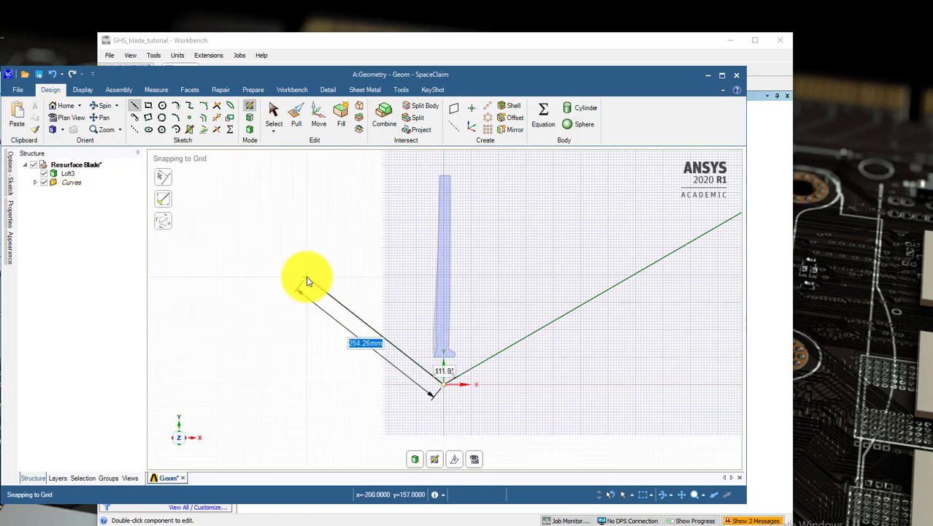
pyautogui.write('750')
pyautogui.press('Tab')
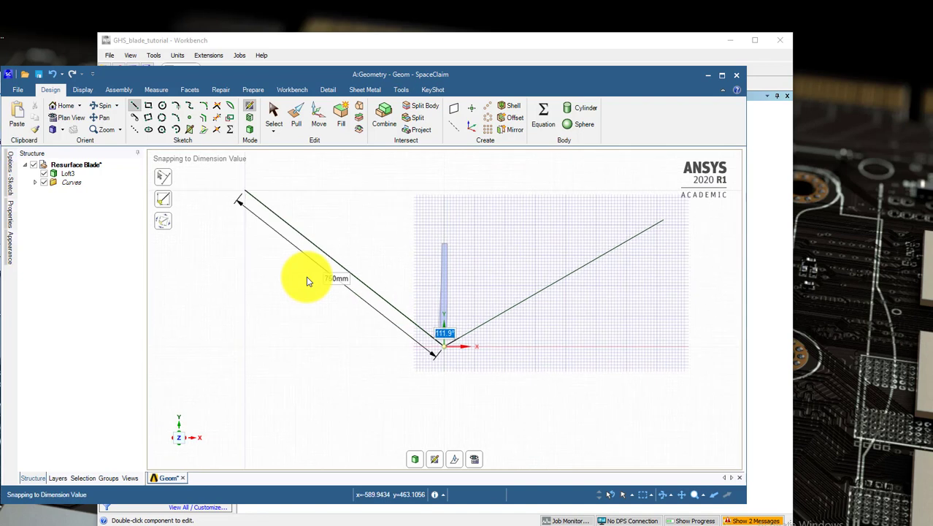
pyautogui.write('120')
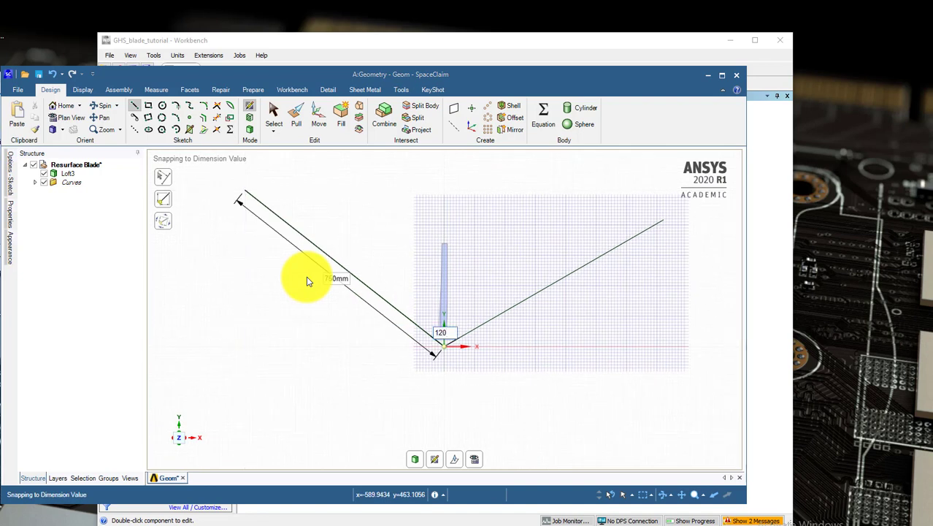
pyautogui.press('Return')
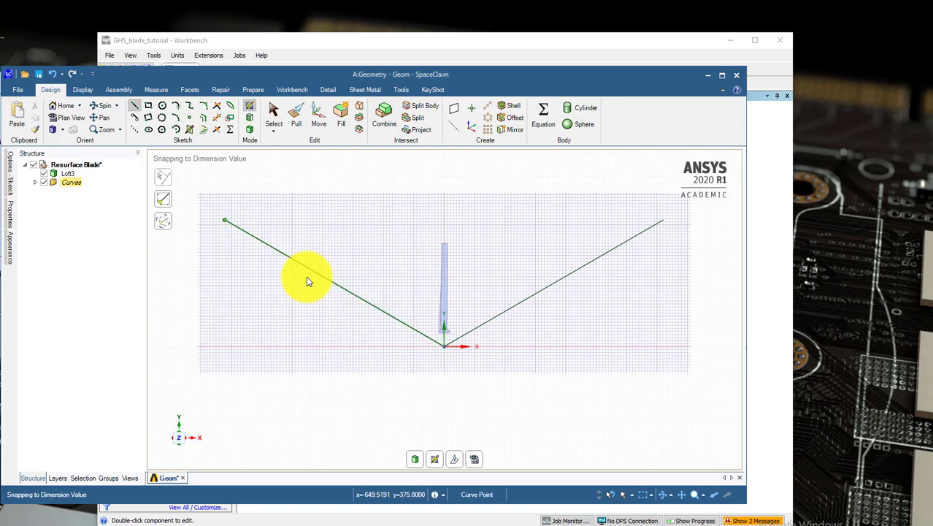
pyautogui.click(225, 220)
pyautogui.scroll(-2, 283, 217)
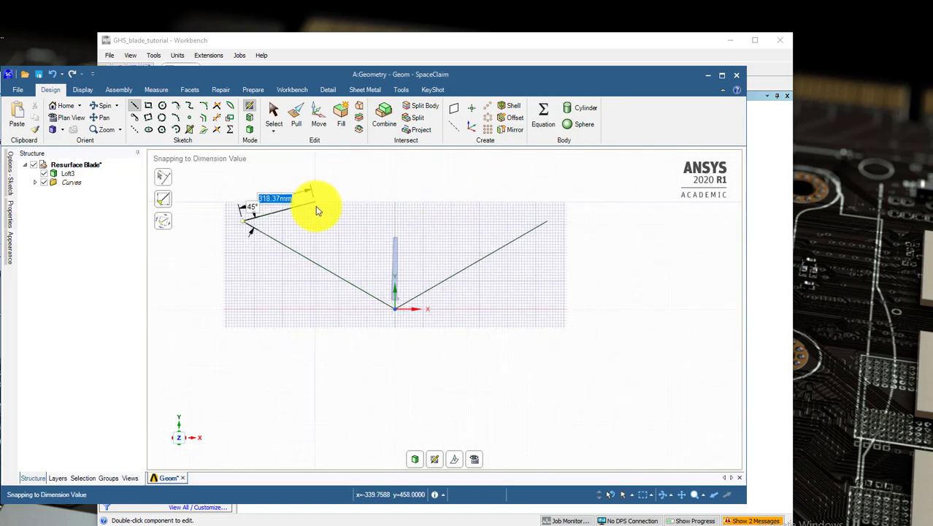
pyautogui.press('Escape')
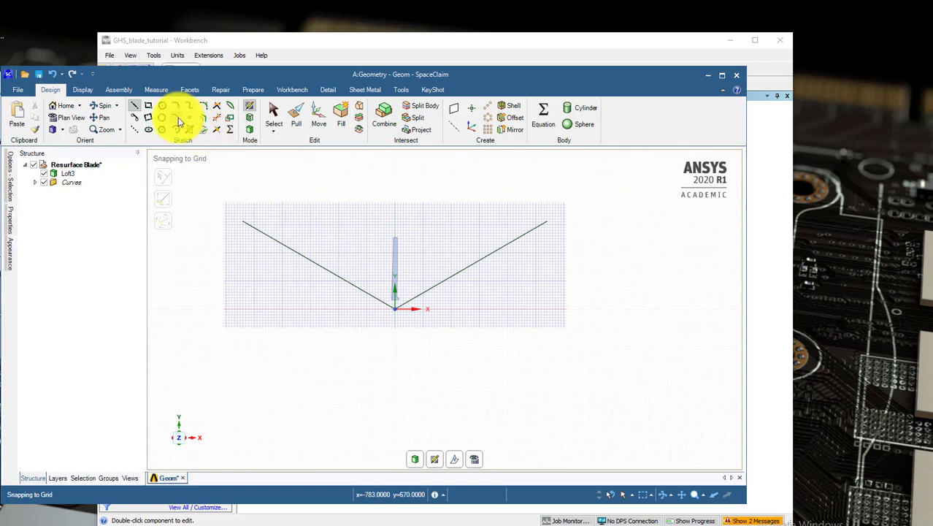
pyautogui.press('s')
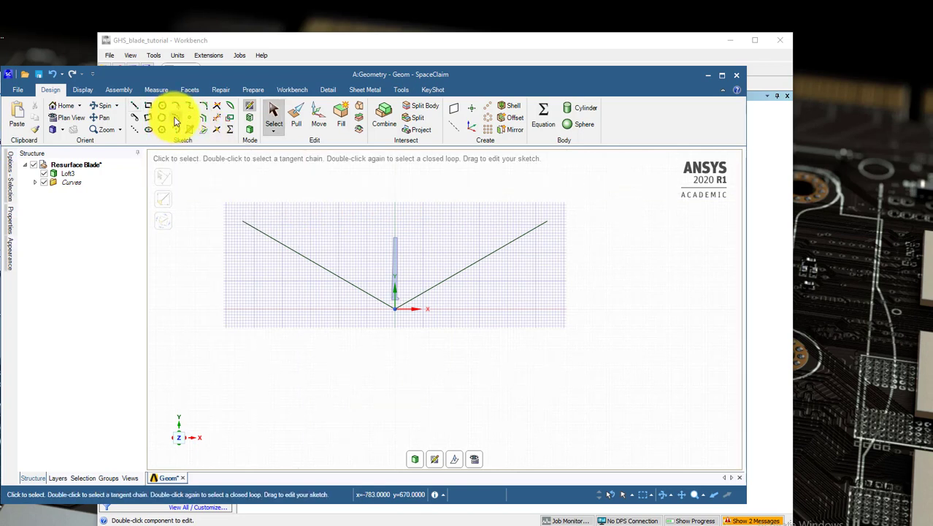
# - Connect the outer endpoints of both lines with a 750 mm radius arc bulging away from the origin
pyautogui.click(175, 117)
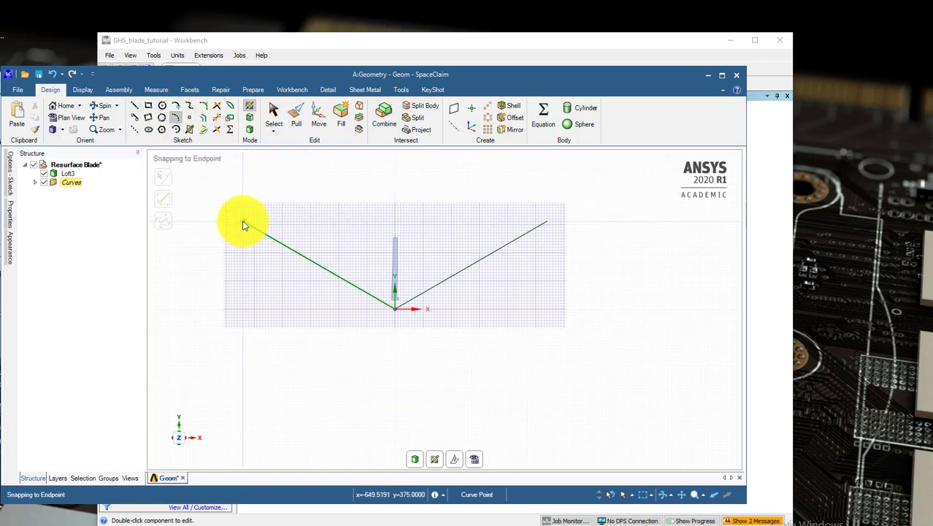
pyautogui.click(243, 224)
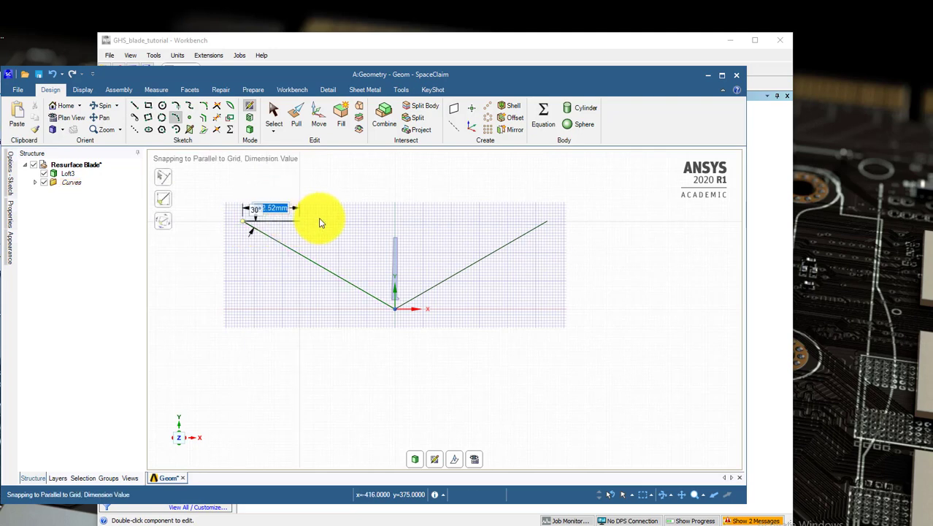
pyautogui.click(547, 223)
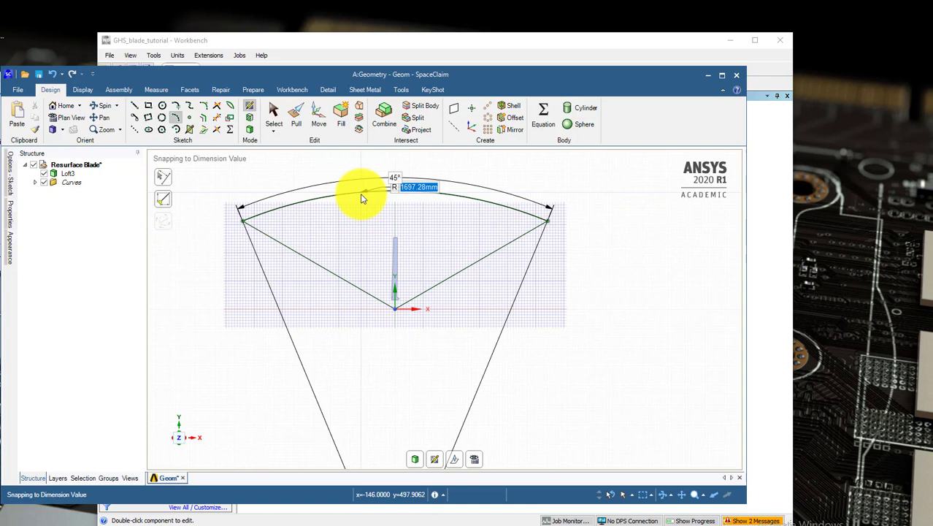
pyautogui.write('750')
pyautogui.press('Return')
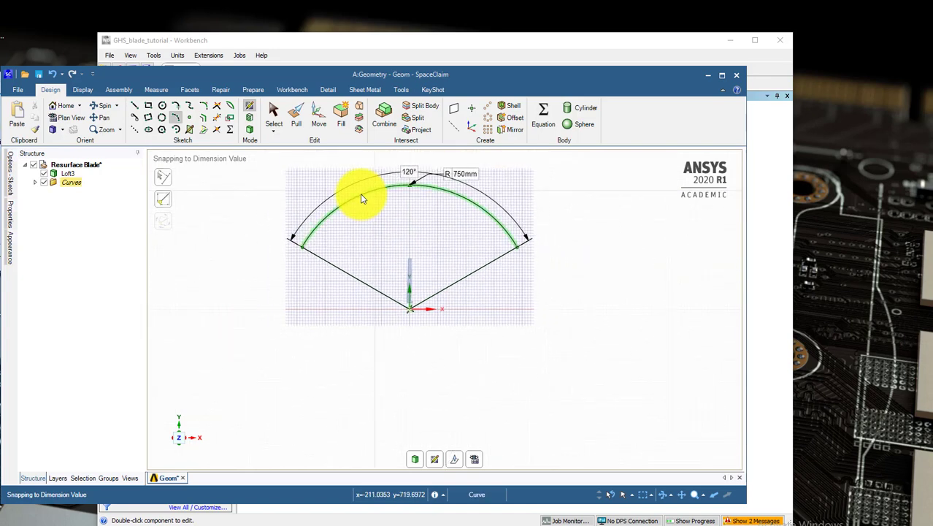
# - Convert the closed sector sketch into a surface and pull it 750 mm in the negative Z direction with the No merge option
pyautogui.click(249, 129)
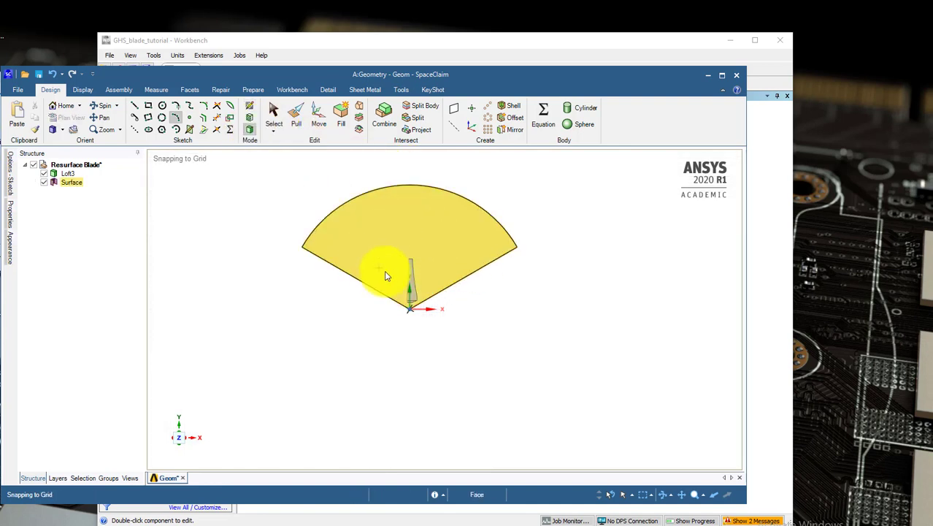
pyautogui.click(52, 130)
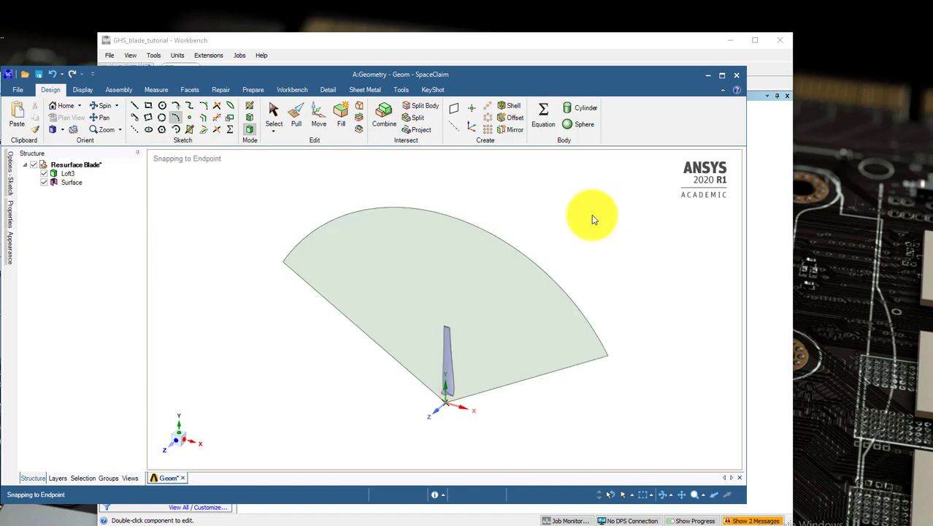
pyautogui.click(296, 119)
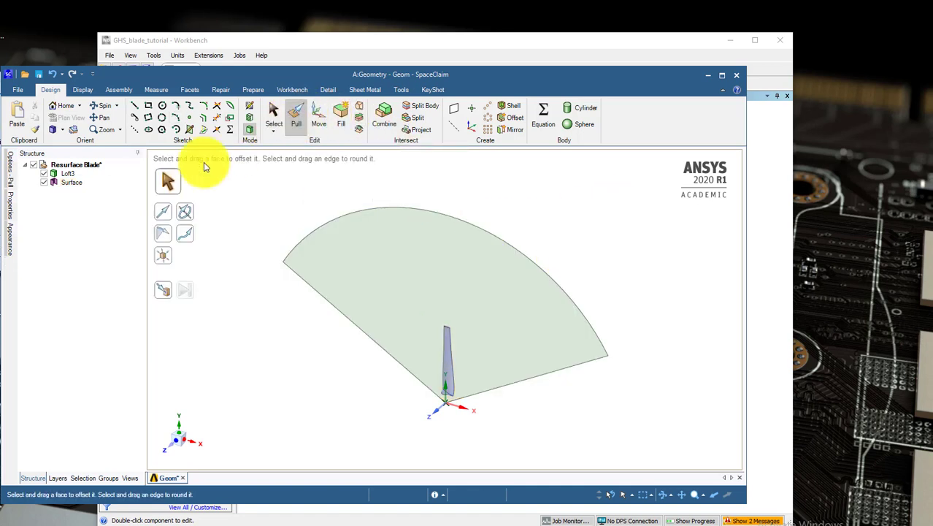
pyautogui.click(76, 183)
pyautogui.click(11, 178)
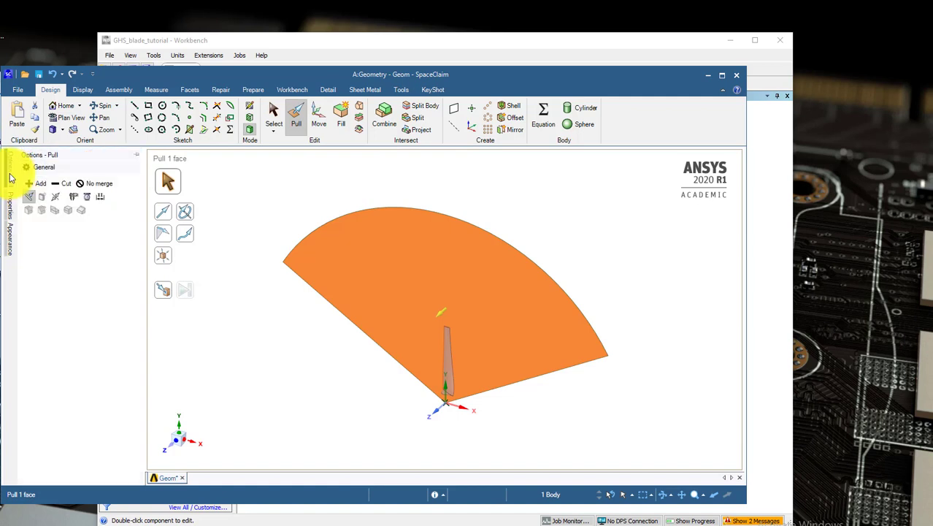
pyautogui.click(96, 182)
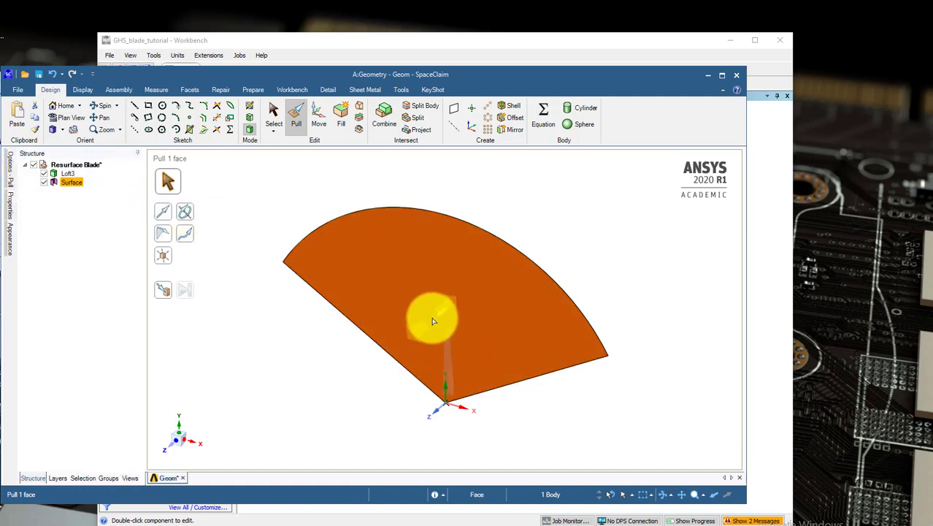
pyautogui.moveTo(432, 321); pyautogui.dragTo(494, 283)
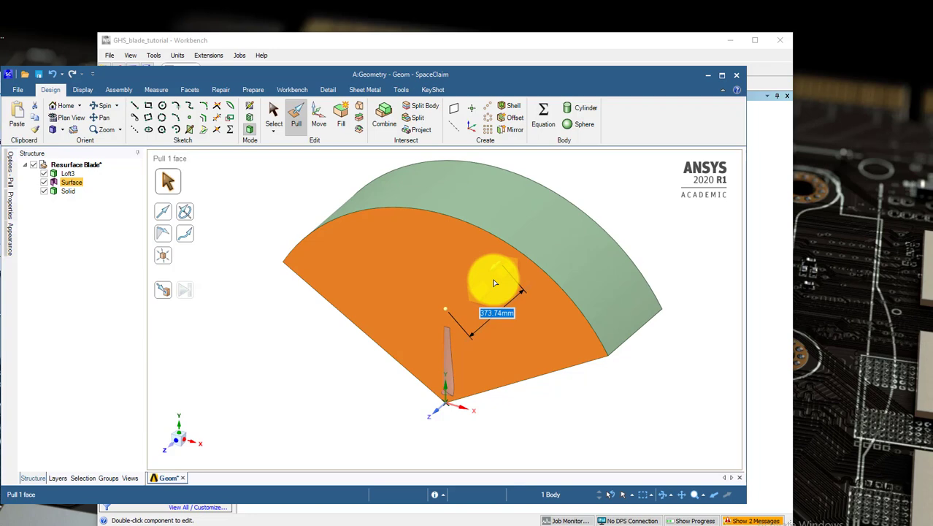
pyautogui.write('7')
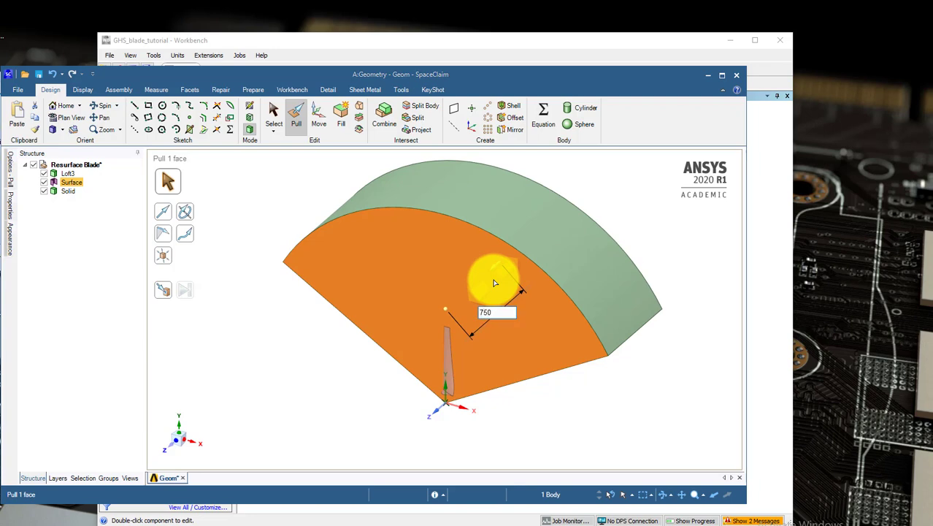
pyautogui.write('50')
pyautogui.press('Return')
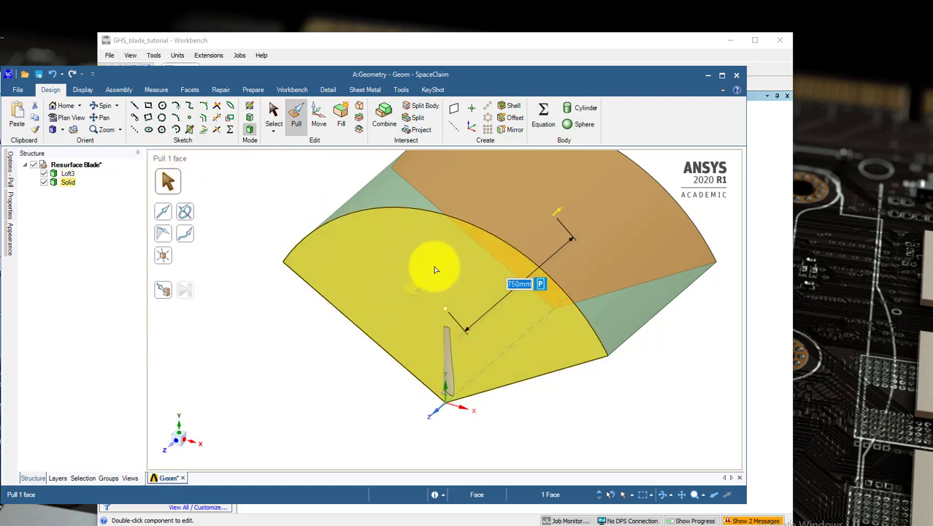
# - Pull the sector solid's front face, lying on the XY plane, 1500 mm in the positive Z direction
pyautogui.click(273, 114)
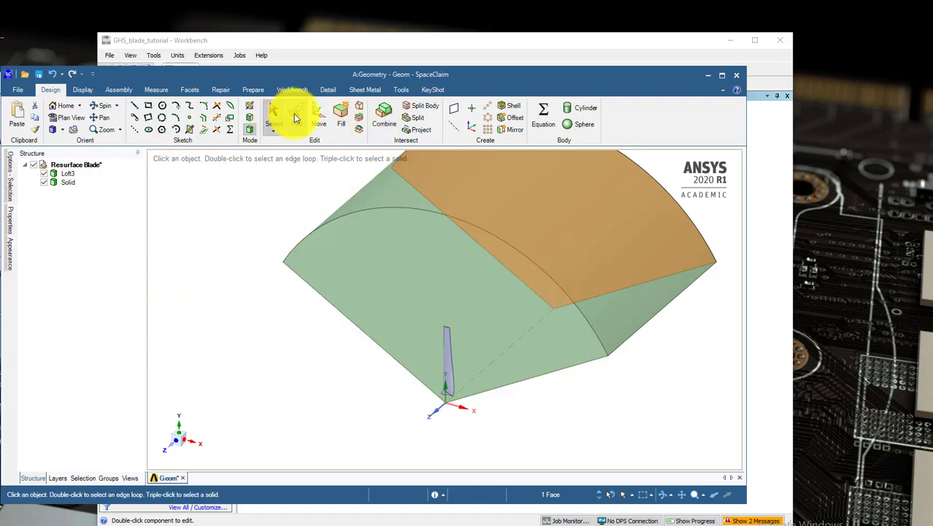
pyautogui.click(294, 114)
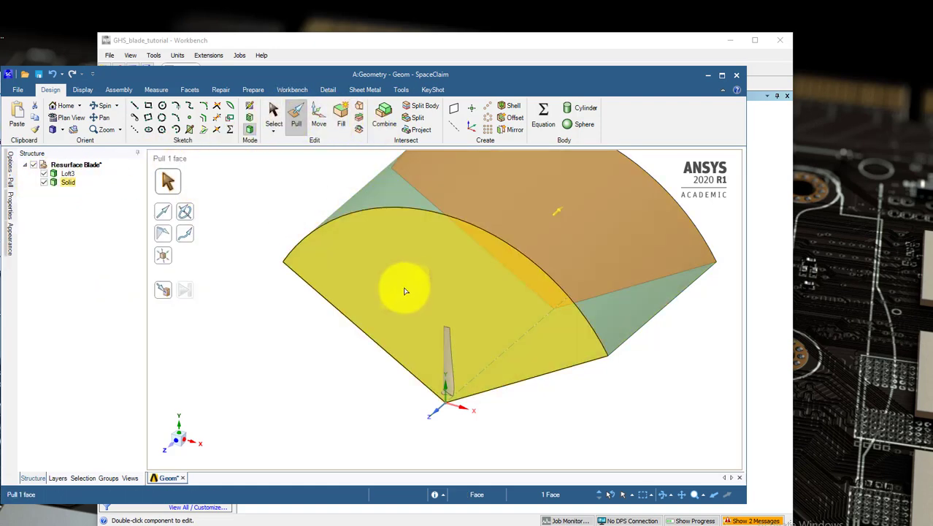
pyautogui.click(405, 291)
pyautogui.click(11, 170)
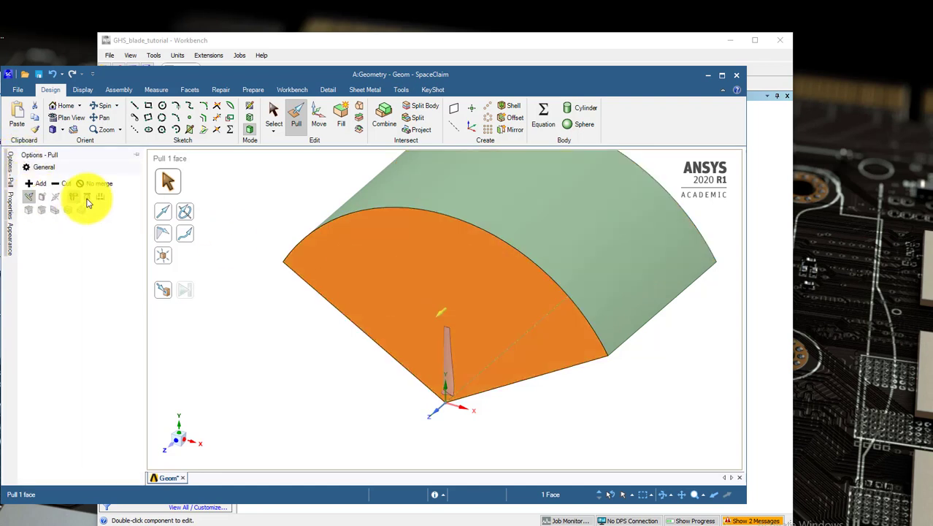
pyautogui.moveTo(459, 292); pyautogui.dragTo(423, 316)
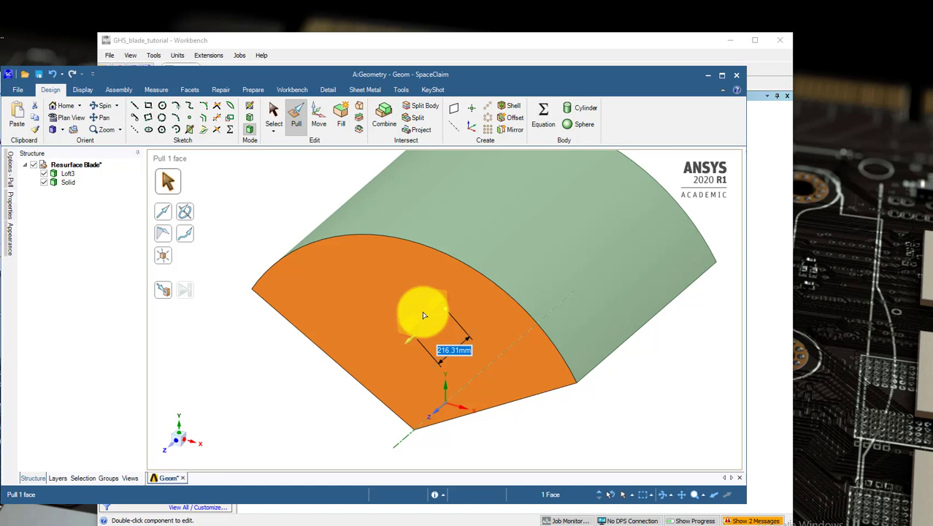
pyautogui.write('1500')
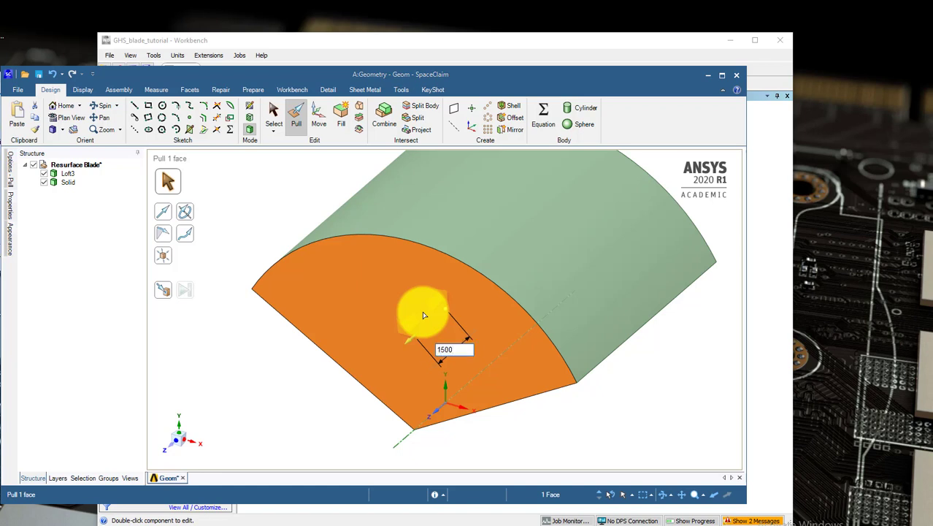
pyautogui.press('Return')
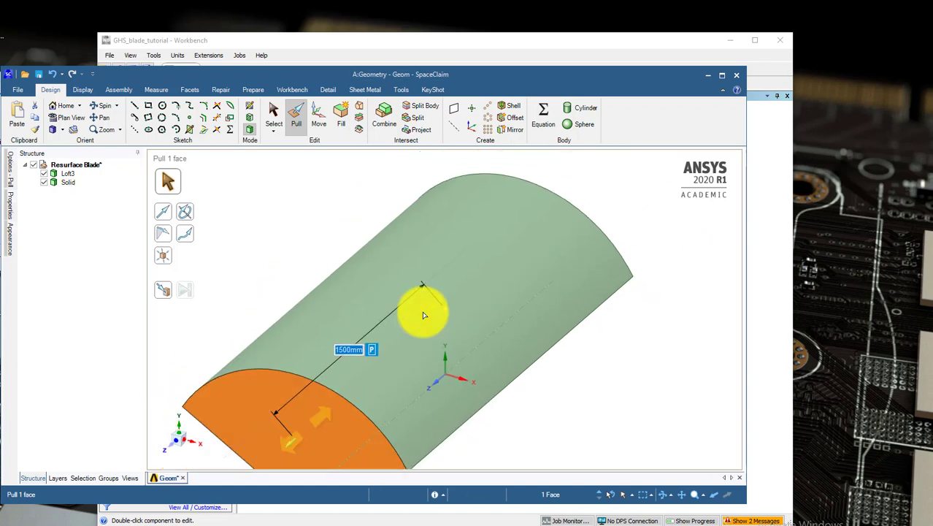
# - Cut the sector solid with the Combine tool, using the Loft3 blade as the cutter
pyautogui.scroll(-2, 298, 454)
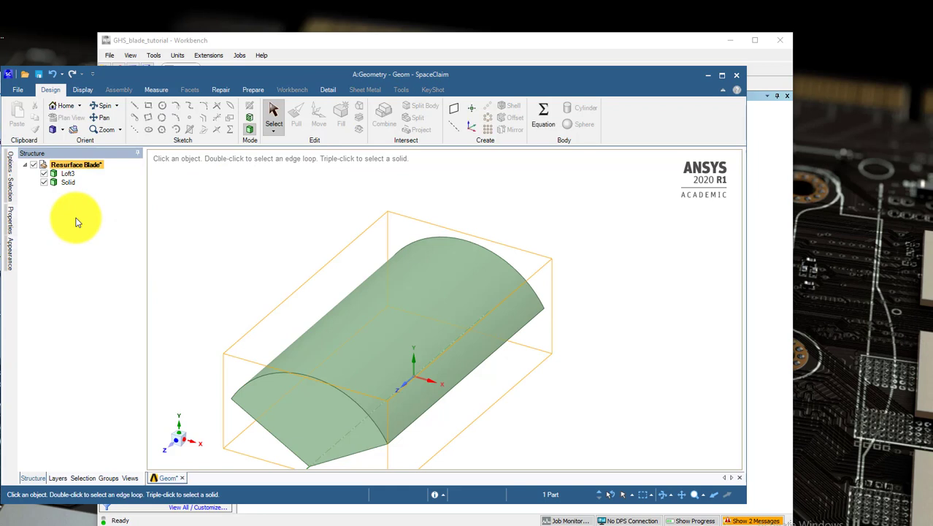
pyautogui.click(389, 116)
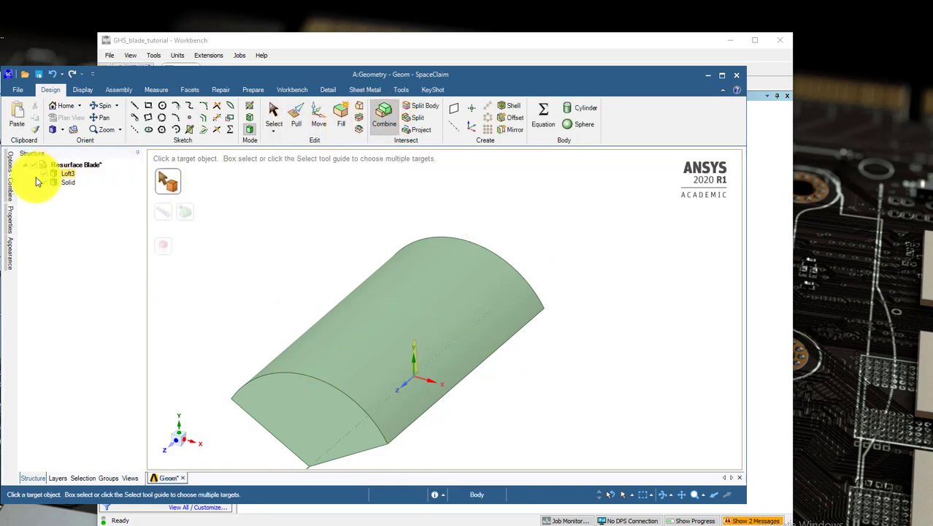
pyautogui.click(11, 179)
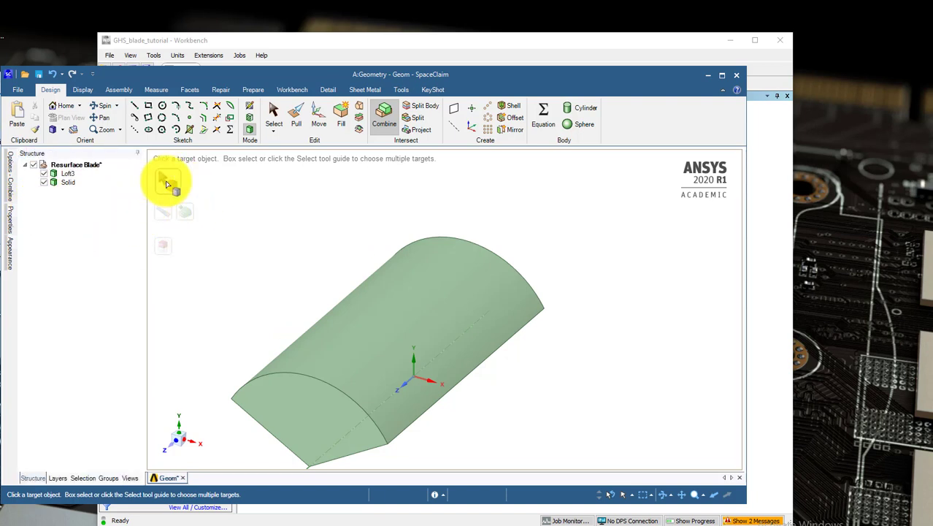
pyautogui.click(68, 183)
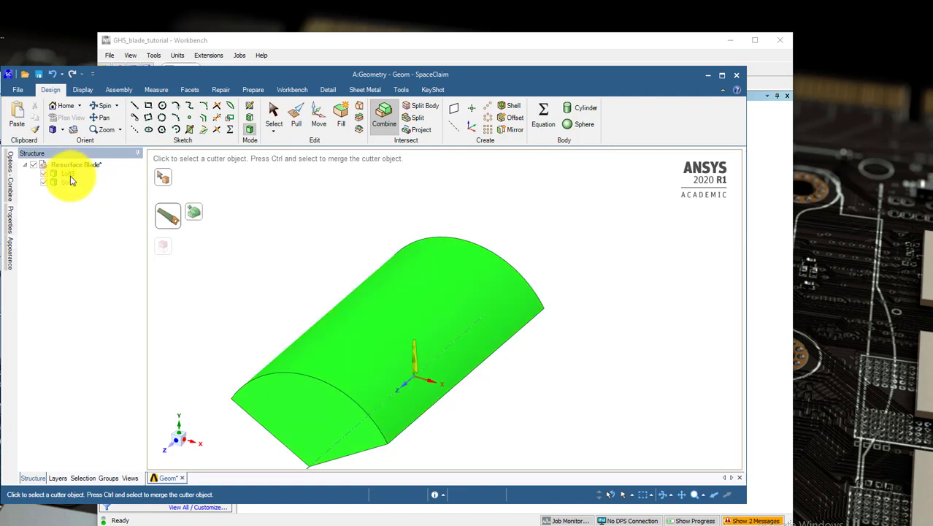
pyautogui.click(68, 178)
pyautogui.click(422, 380)
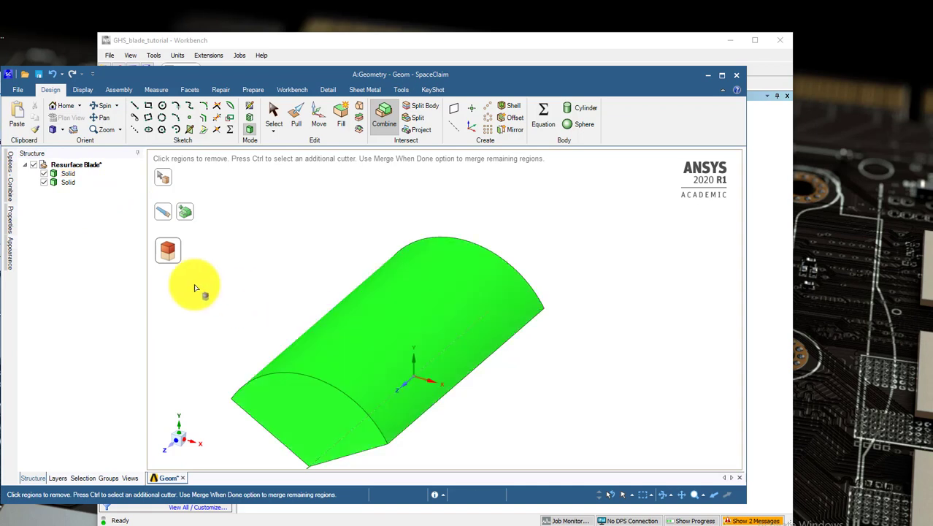
# - Rename the blade-shaped solid as blade_wall and the surrounding sector solid as flow_domain
pyautogui.rightClick(68, 182)
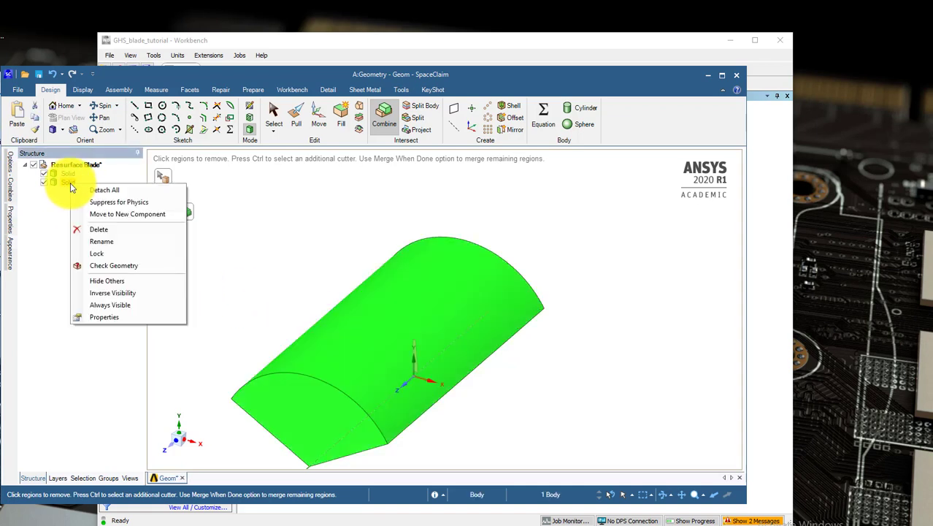
pyautogui.click(107, 241)
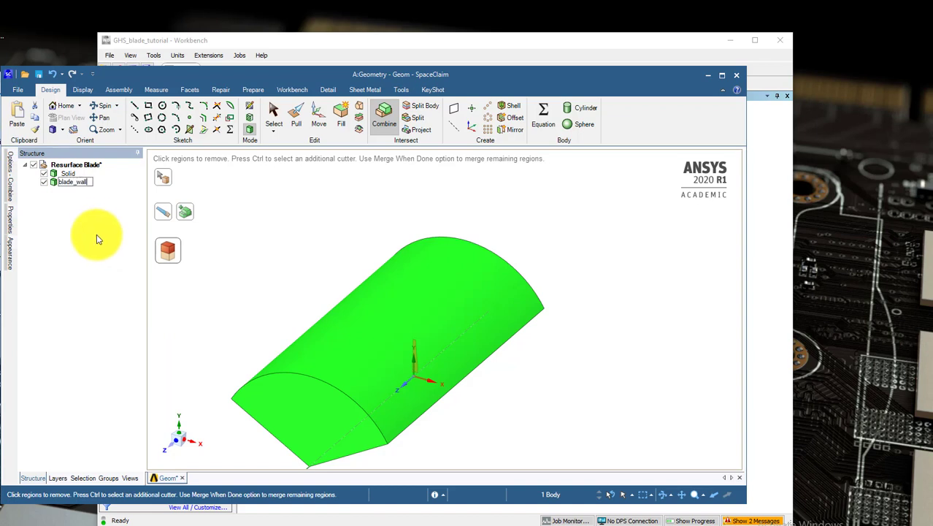
pyautogui.press('Return')
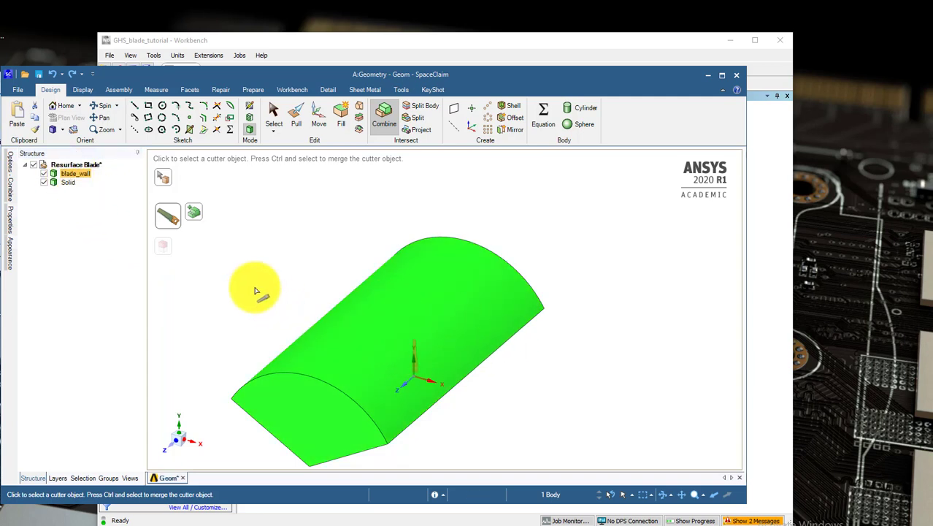
pyautogui.rightClick(68, 184)
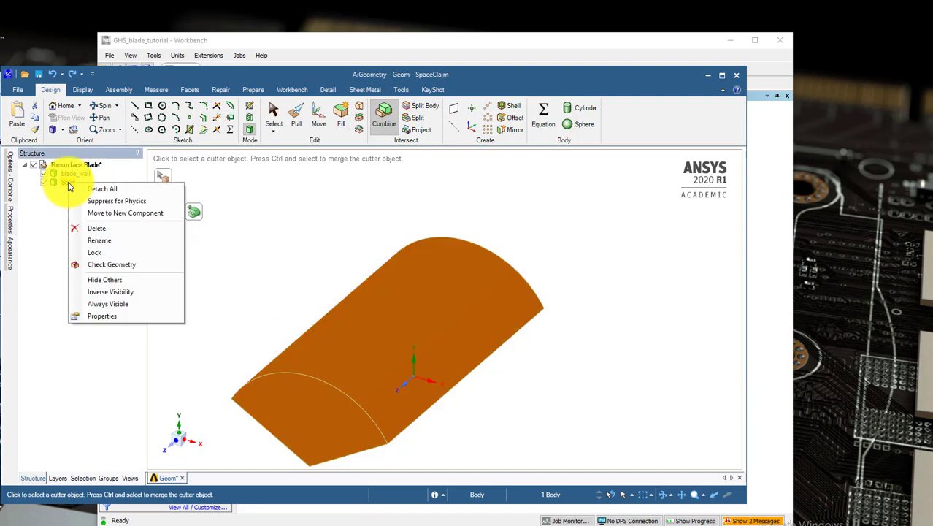
pyautogui.click(119, 241)
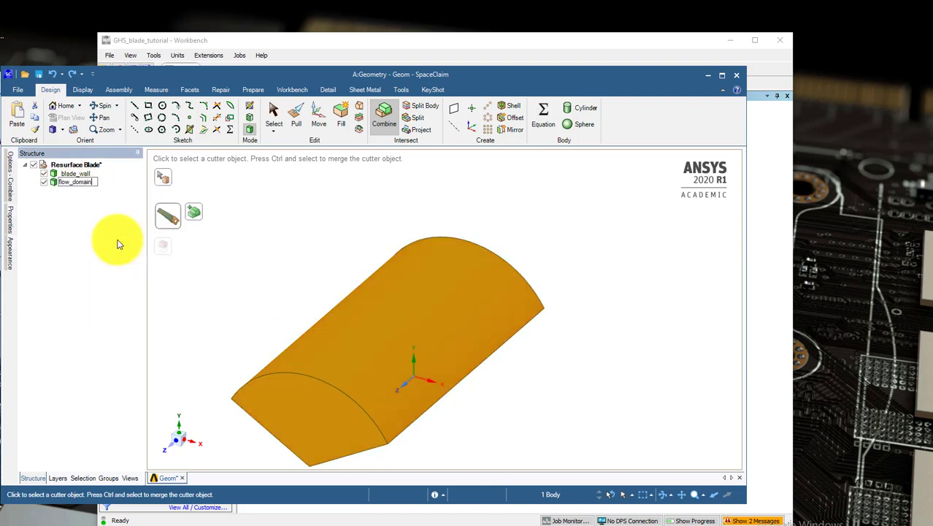
# - Hide the blade_wall body and suppress it for physics
pyautogui.click(75, 173)
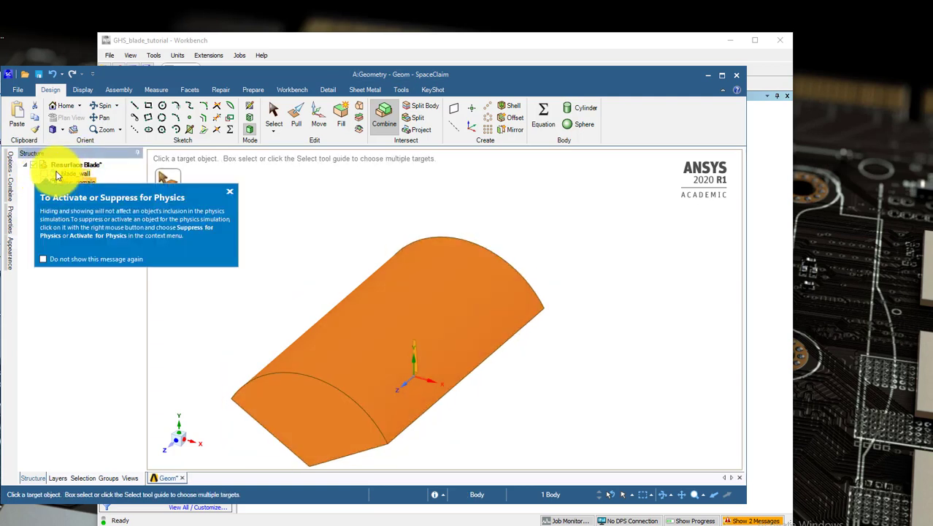
pyautogui.rightClick(57, 175)
pyautogui.click(89, 189)
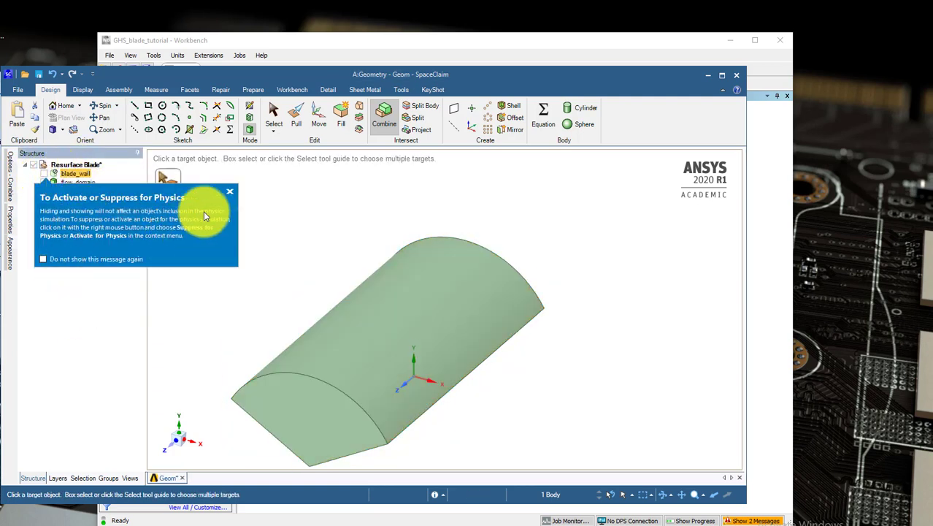
pyautogui.click(232, 192)
pyautogui.click(80, 181)
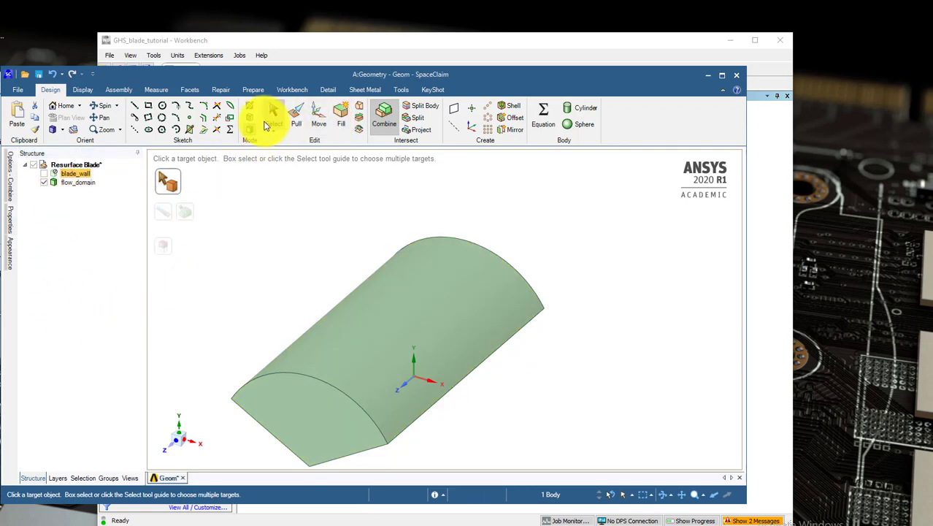
# - Inspect the blade-shaped cavity inside flow_domain in a section on the XY plane, and return to the solid model
pyautogui.press('k')
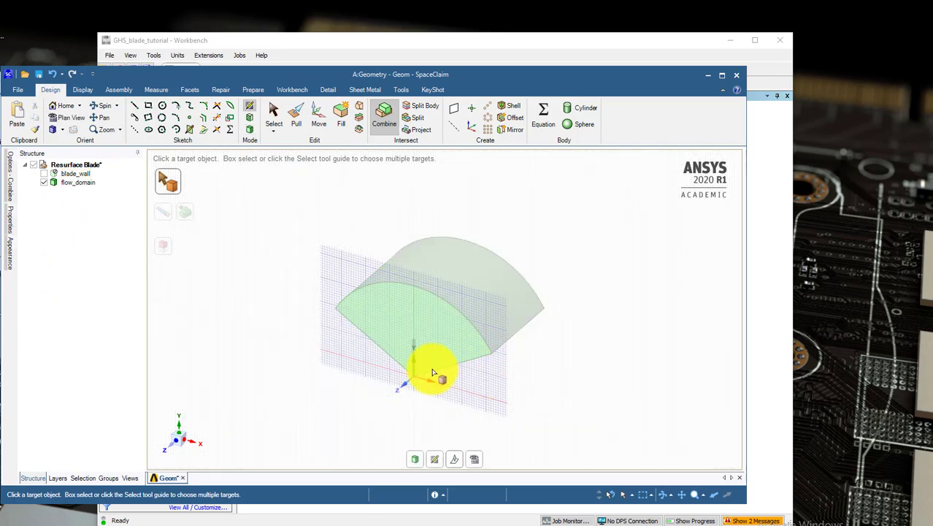
pyautogui.scroll(8, 403, 358)
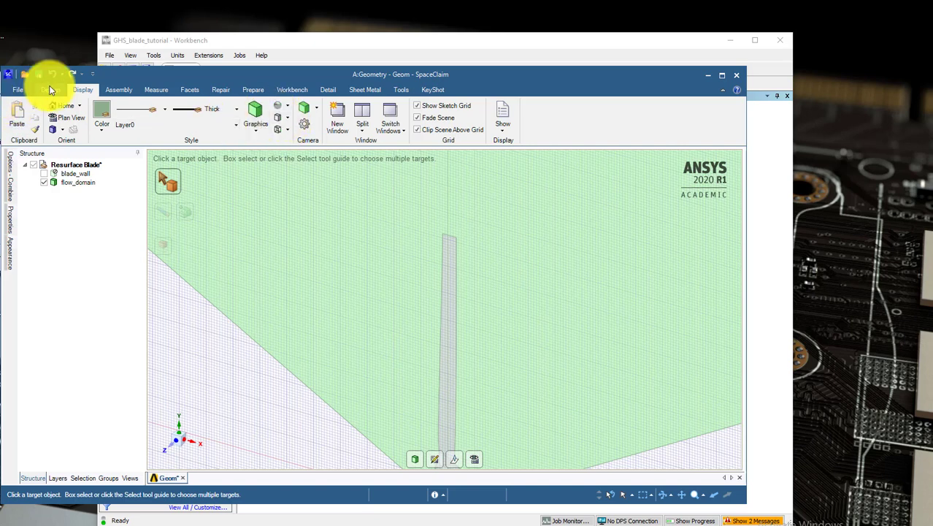
pyautogui.click(250, 129)
pyautogui.scroll(-5, 431, 275)
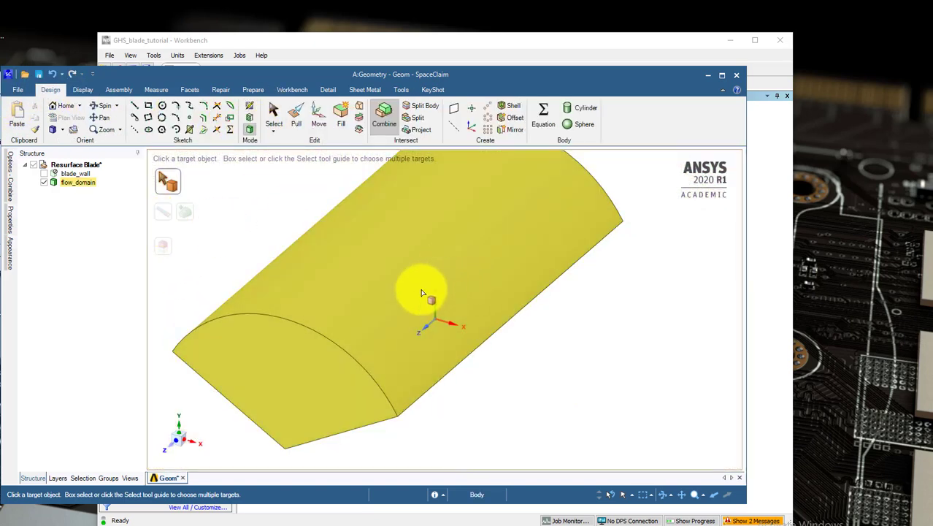
pyautogui.click(436, 287)
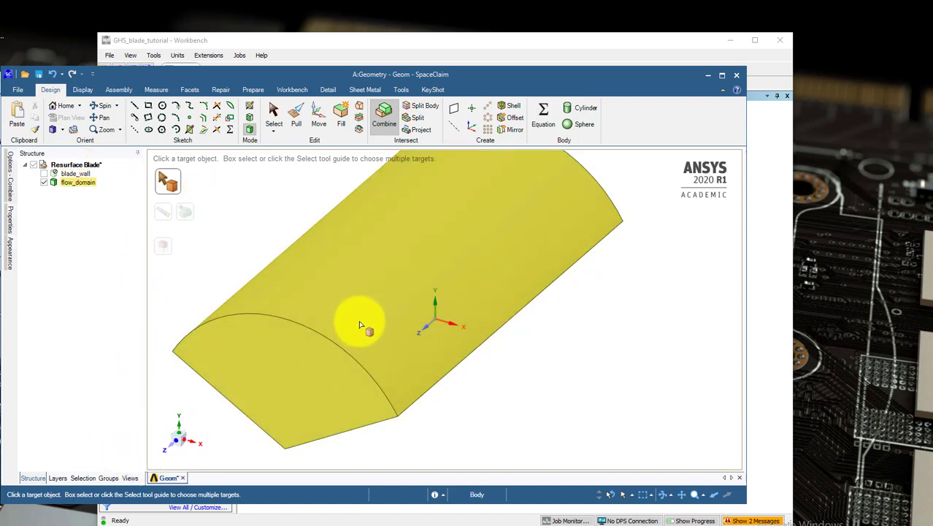
# - Create a named selection called outlet from the flow_domain end face on the positive Z side
pyautogui.click(282, 115)
pyautogui.click(283, 363)
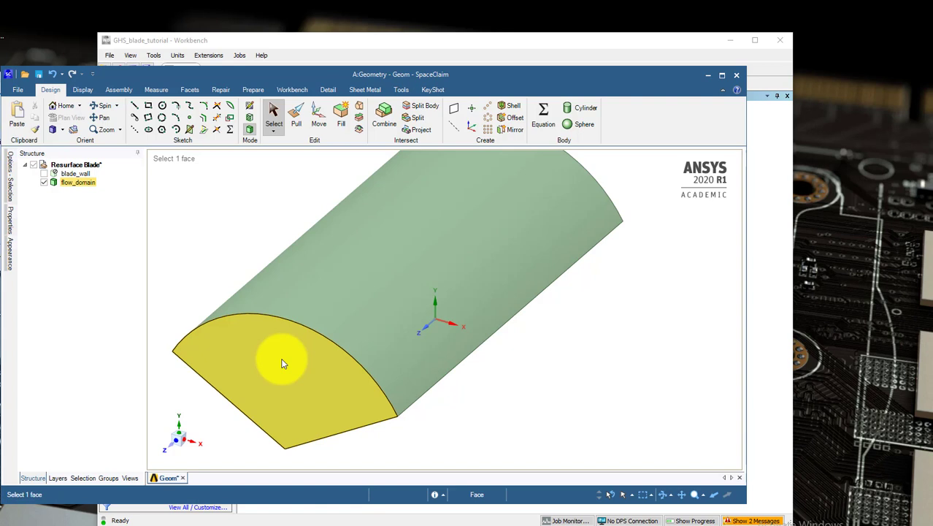
pyautogui.click(281, 361)
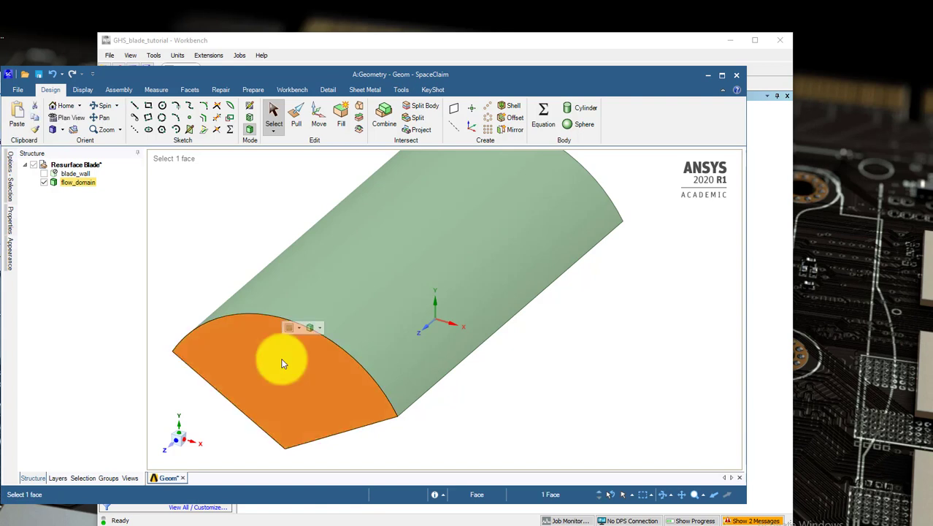
pyautogui.click(113, 477)
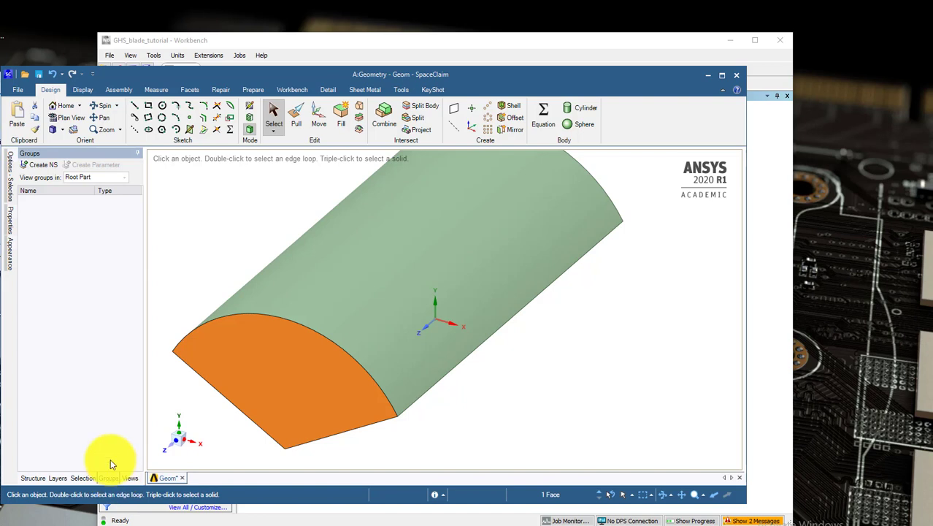
pyautogui.click(39, 162)
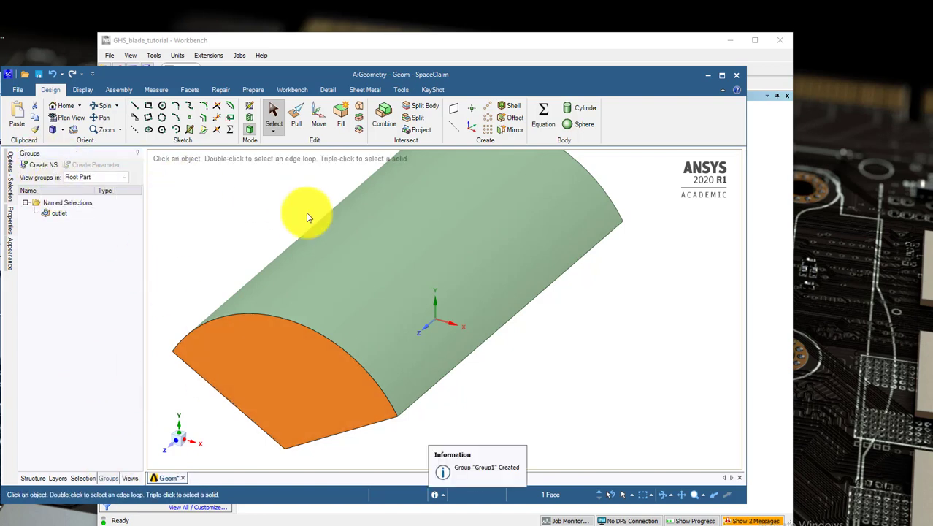
# - Create a named selection called inlet_top from the curved outer face of flow_domain and hide that face
pyautogui.click(368, 268)
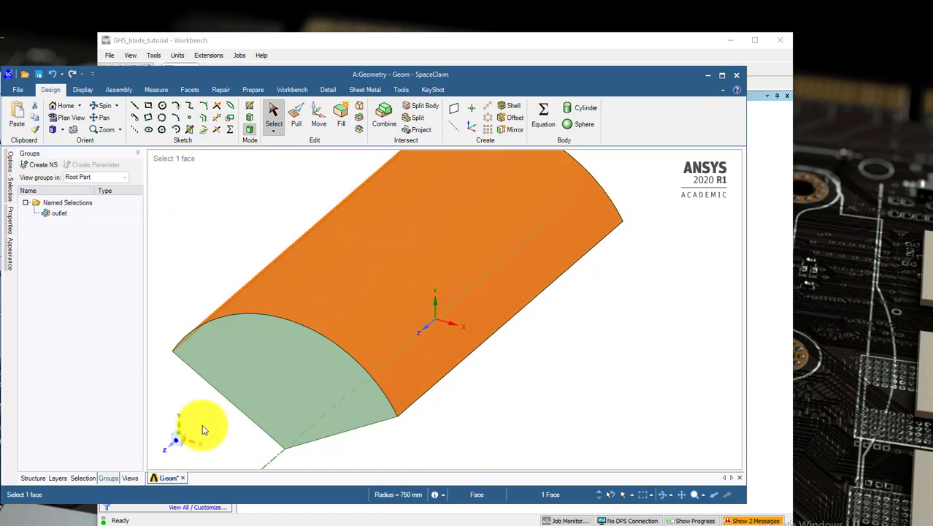
pyautogui.click(38, 164)
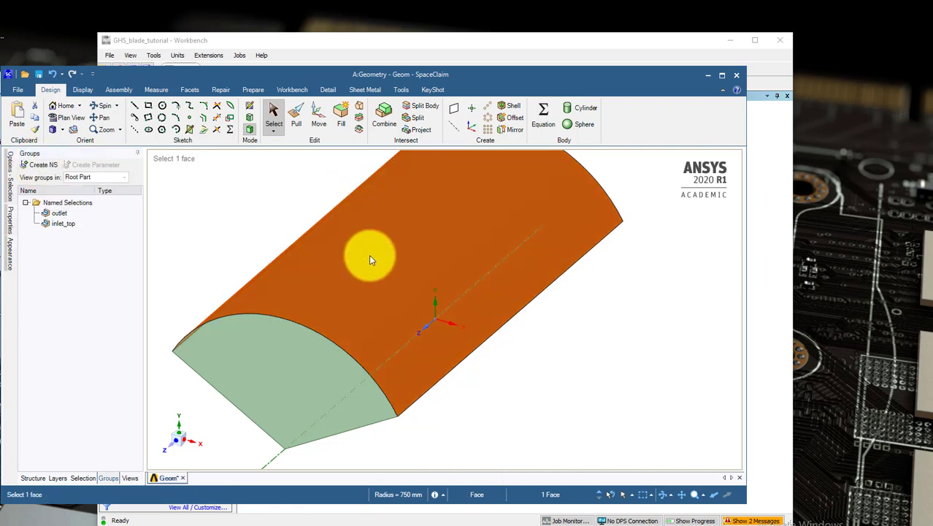
pyautogui.rightClick(369, 254)
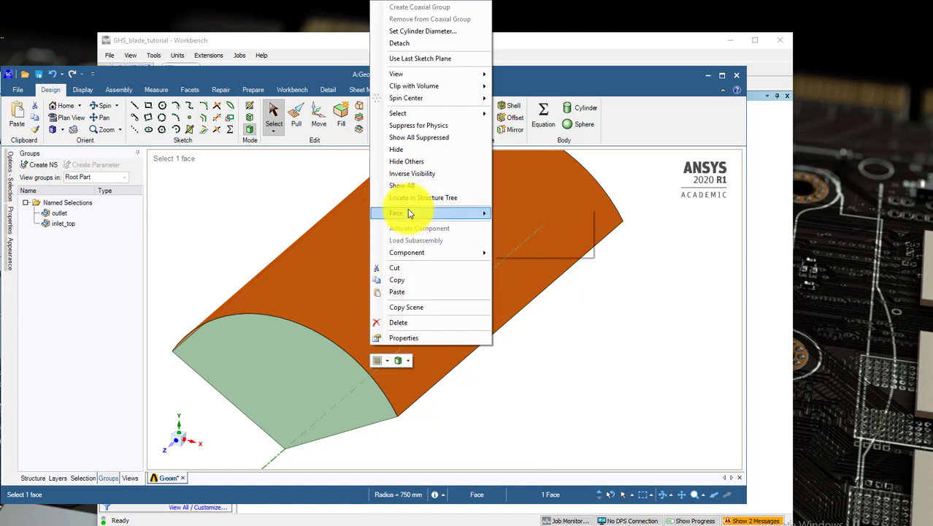
pyautogui.moveTo(409, 214)
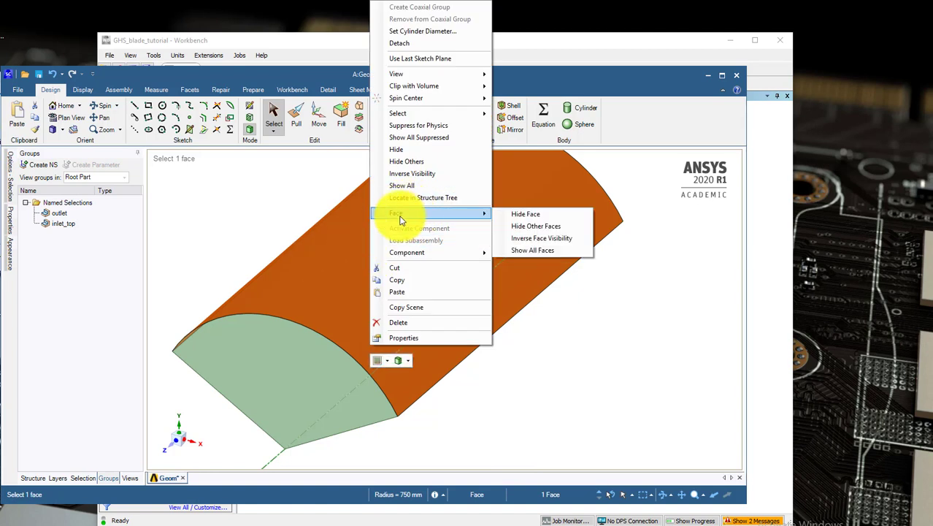
pyautogui.moveTo(454, 219)
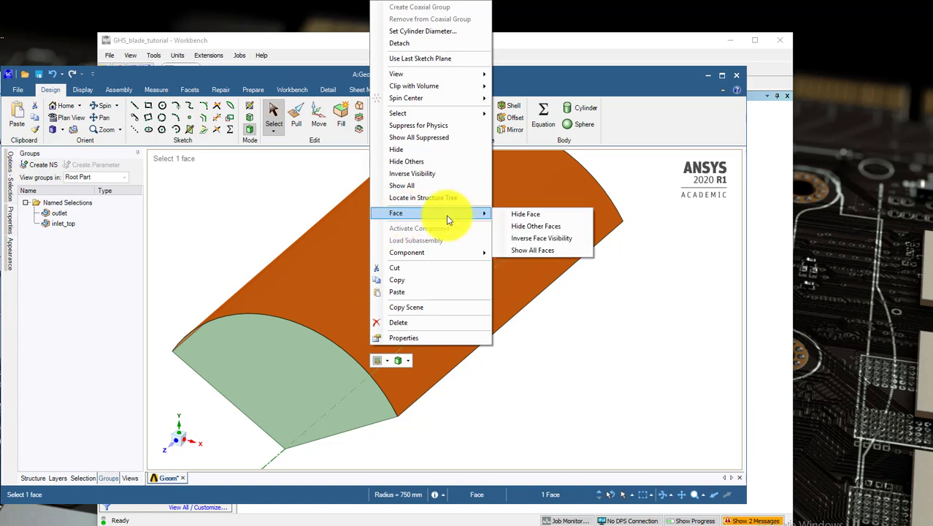
pyautogui.click(506, 213)
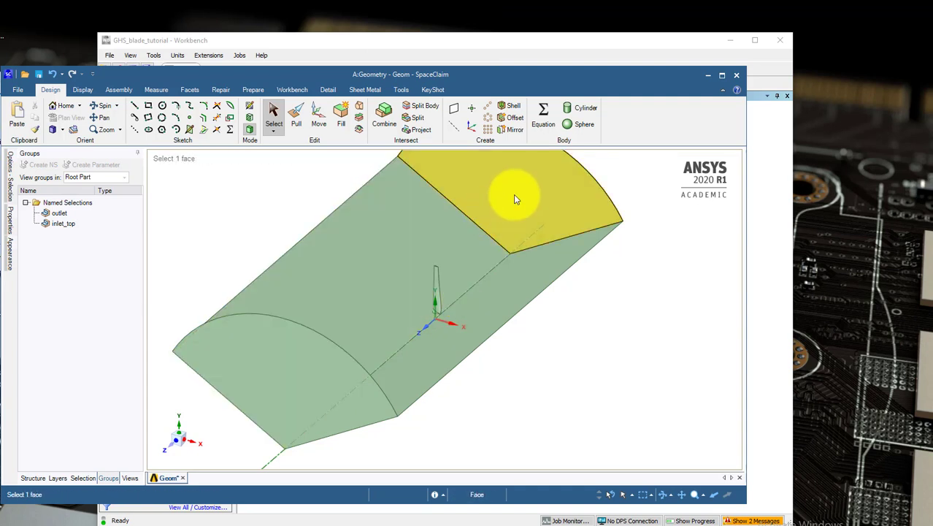
# - Create a named selection called inlet from the flow_domain end face on the negative Z side
pyautogui.click(514, 195)
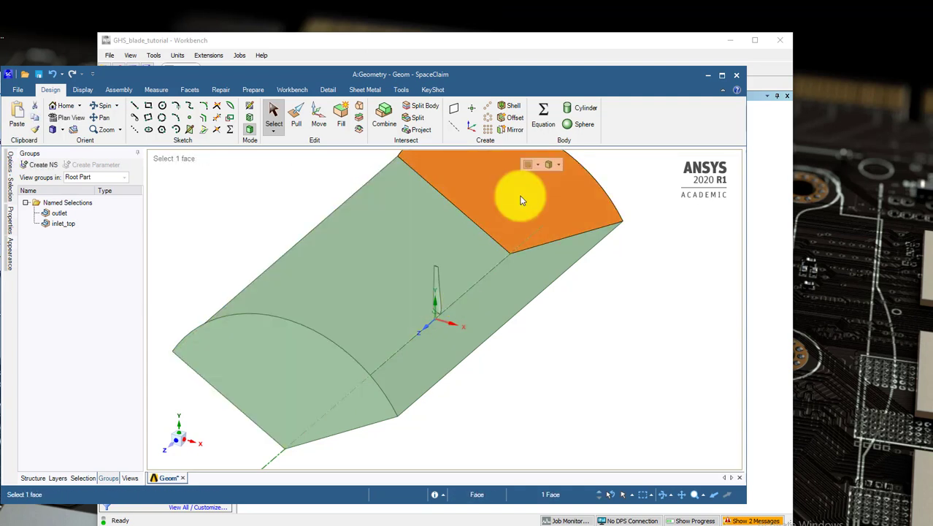
pyautogui.click(49, 167)
pyautogui.write('inlet')
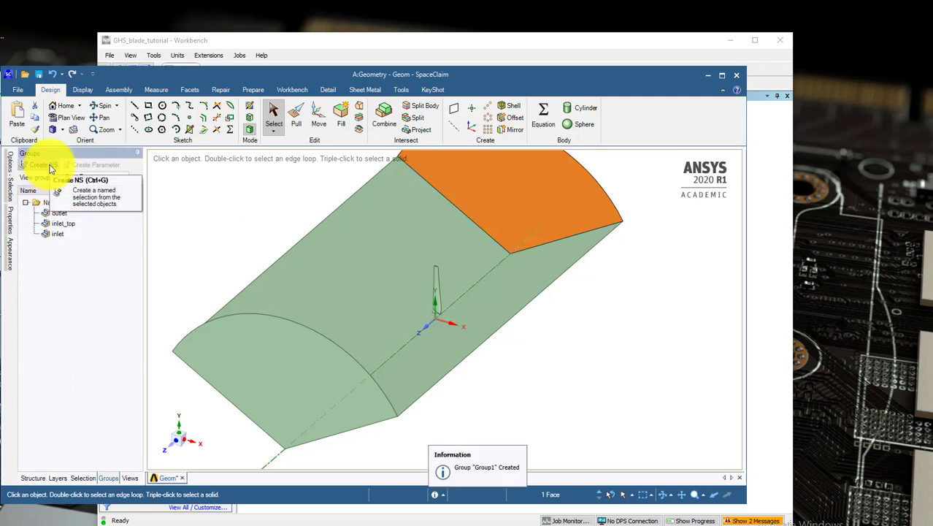
pyautogui.click(677, 348)
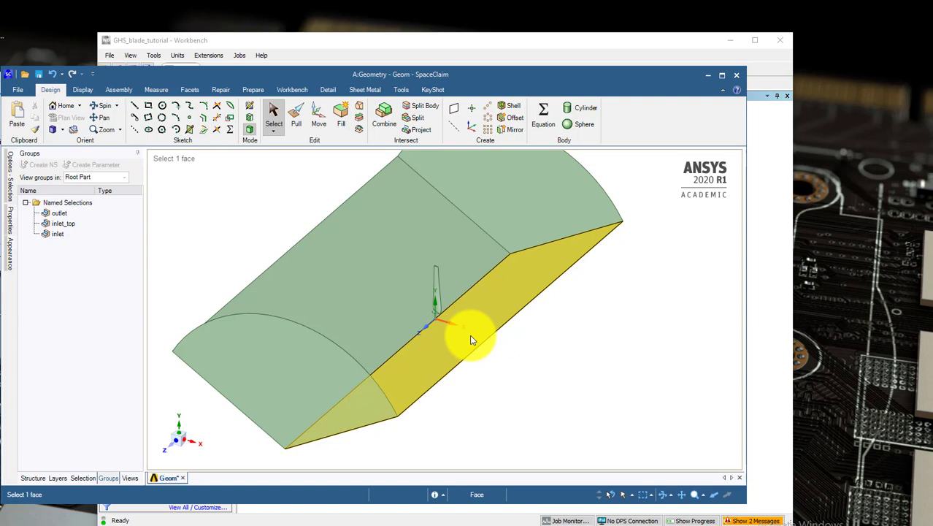
# - Create a named selection called periodic_1 from the flat sector side face on the negative X side
pyautogui.click(361, 280)
pyautogui.click(45, 165)
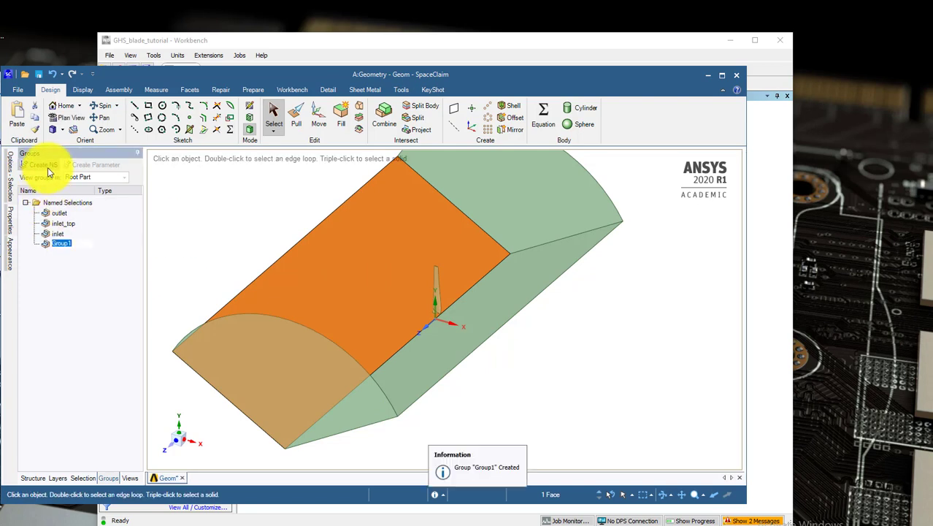
pyautogui.write('periodic_')
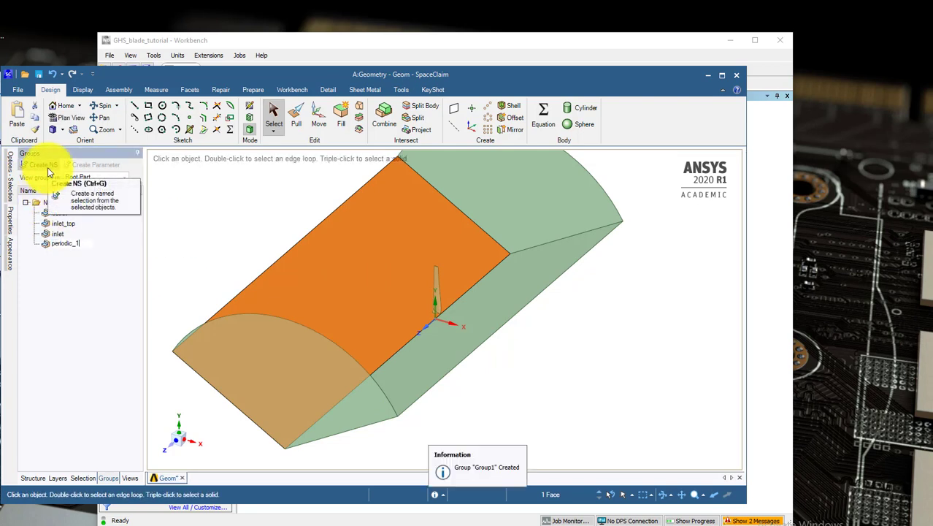
pyautogui.press('Return')
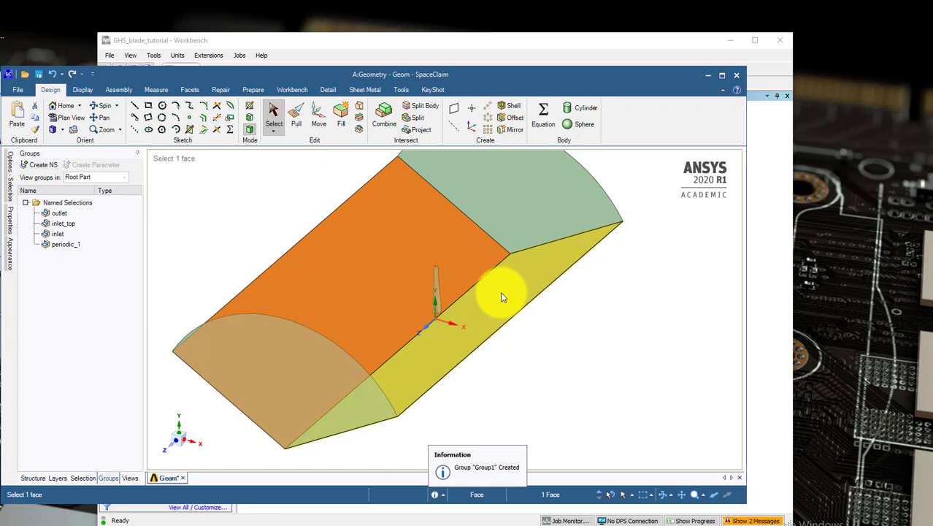
# - Create a named selection called periodic_2 from the flat sector side face on the positive X side
pyautogui.click(502, 297)
pyautogui.click(35, 165)
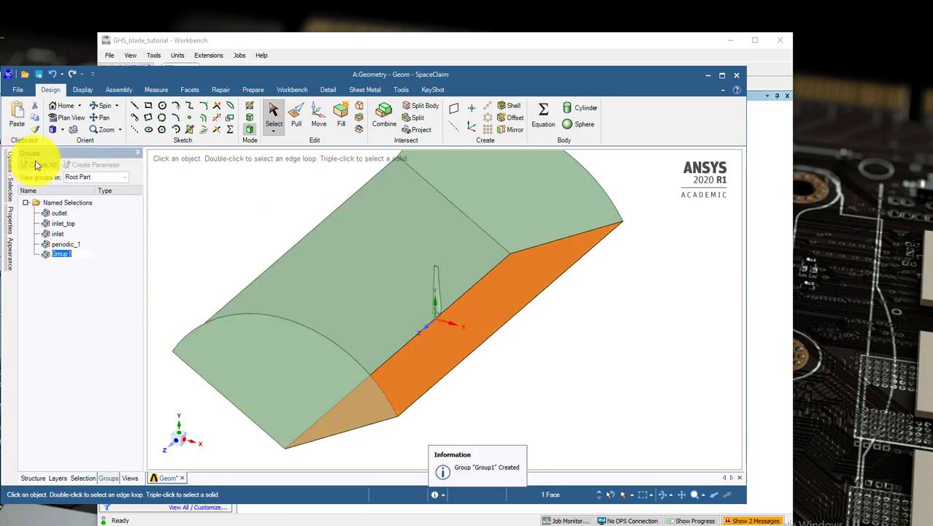
pyautogui.write('periodic_2')
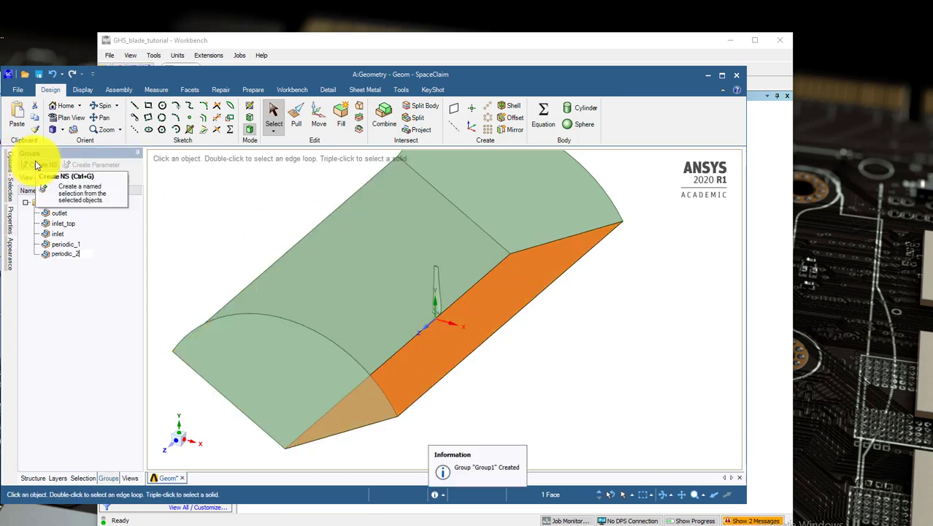
pyautogui.press('Return')
pyautogui.click(563, 386)
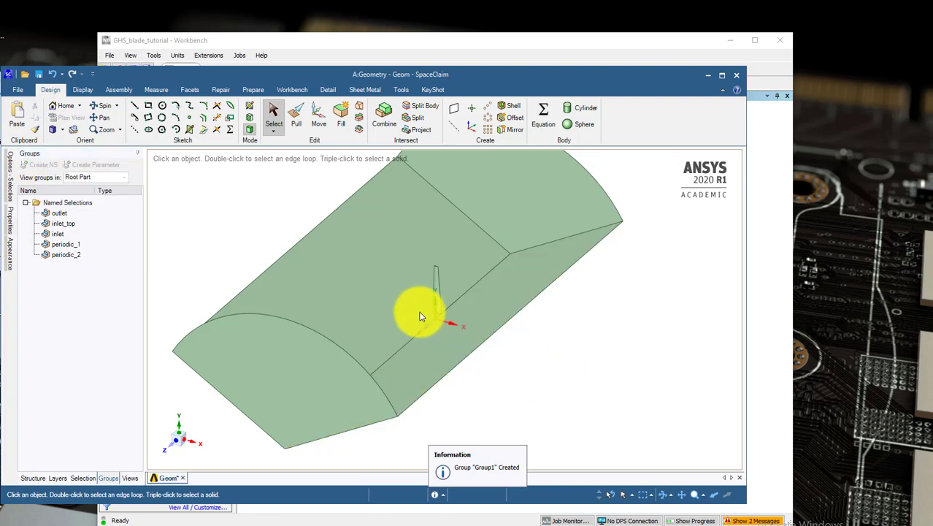
# - Hide the two flat periodic side faces of flow_domain to expose the blade cavity
pyautogui.rightClick(359, 304)
pyautogui.moveTo(408, 177)
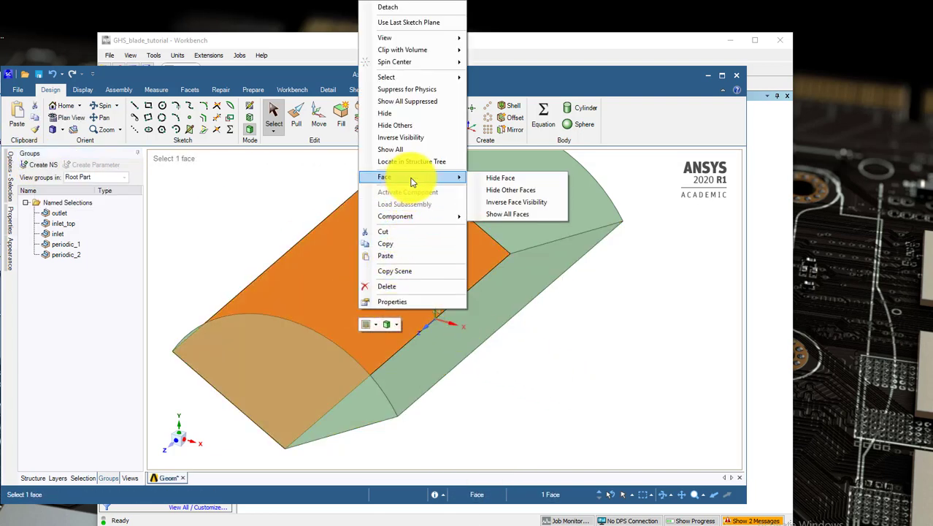
pyautogui.click(488, 180)
pyautogui.rightClick(498, 301)
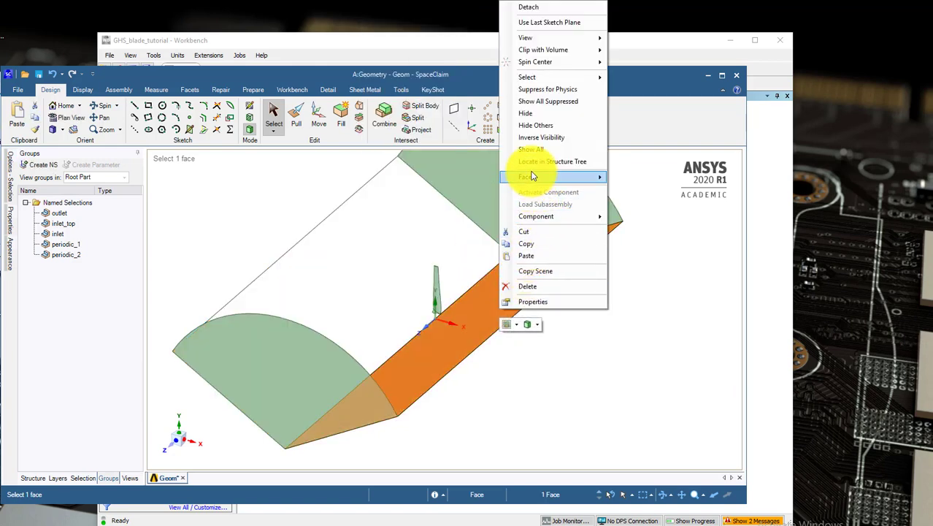
pyautogui.moveTo(532, 176)
pyautogui.click(625, 180)
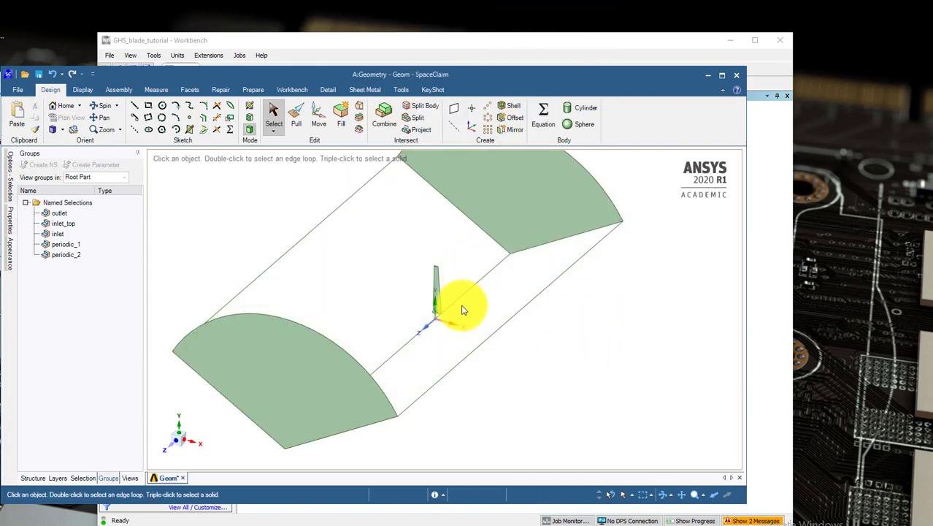
# - Box-select all faces of the blade cavity and create a named selection called blade_wall from them
pyautogui.click(274, 132)
pyautogui.click(296, 152)
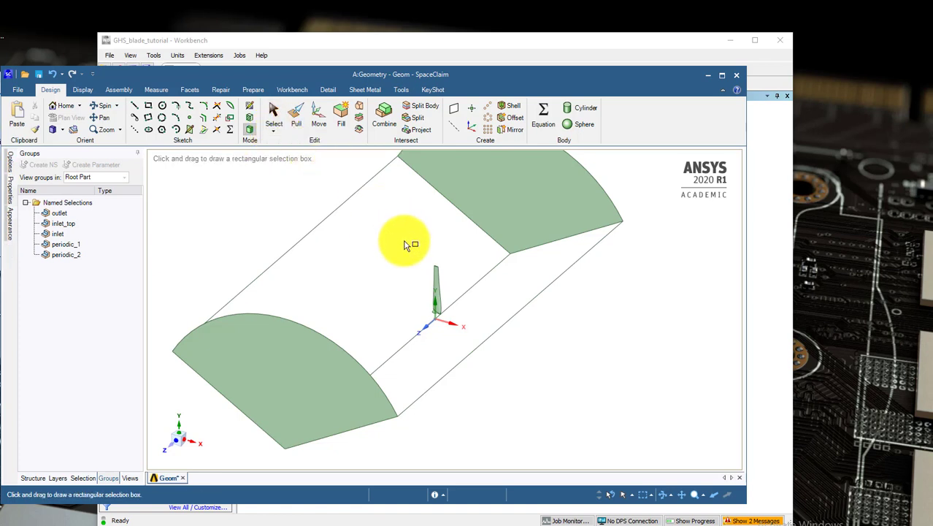
pyautogui.moveTo(407, 247); pyautogui.dragTo(471, 327)
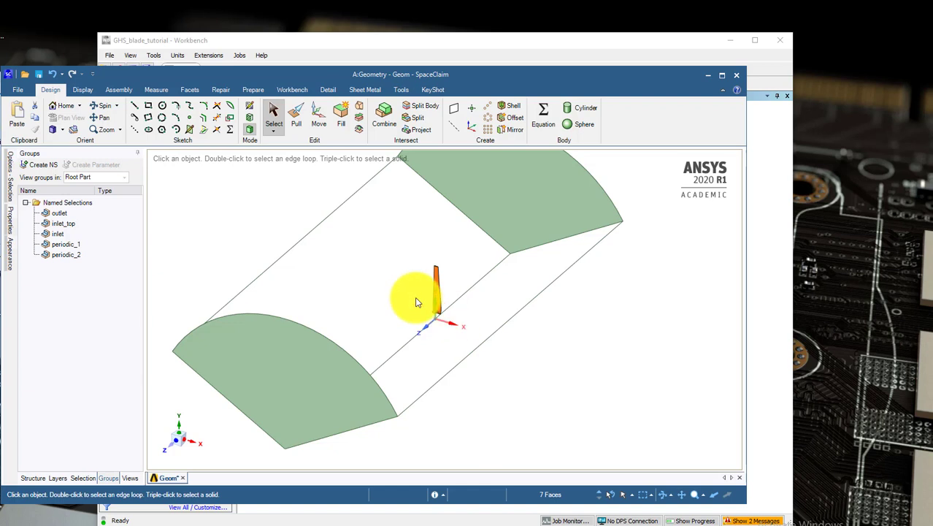
pyautogui.click(44, 165)
pyautogui.write('blade_wall')
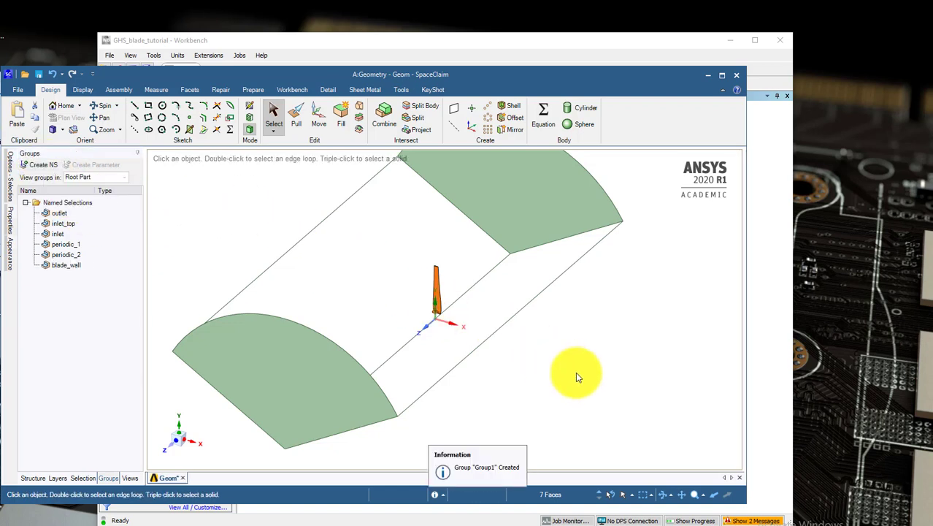
# - Show all hidden faces of flow_domain again and return to the model's structure tree
pyautogui.rightClick(531, 212)
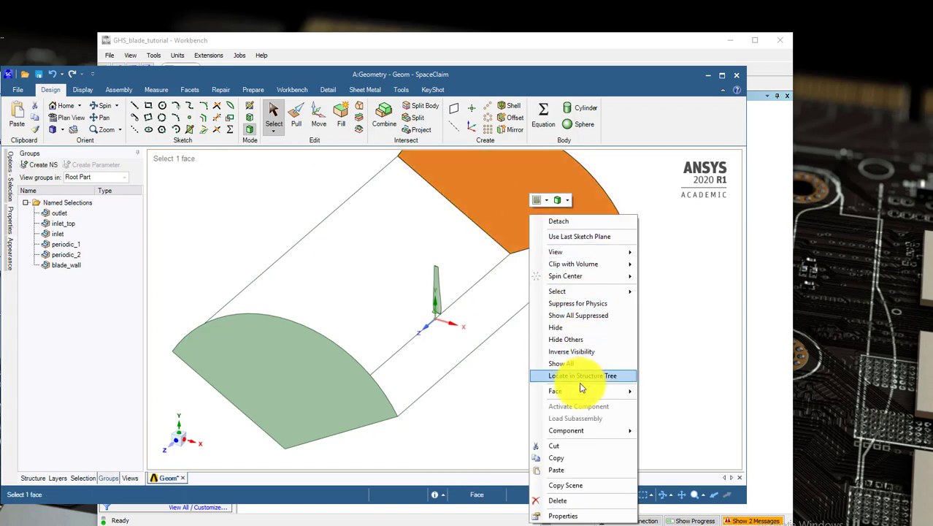
pyautogui.moveTo(581, 395)
pyautogui.click(685, 416)
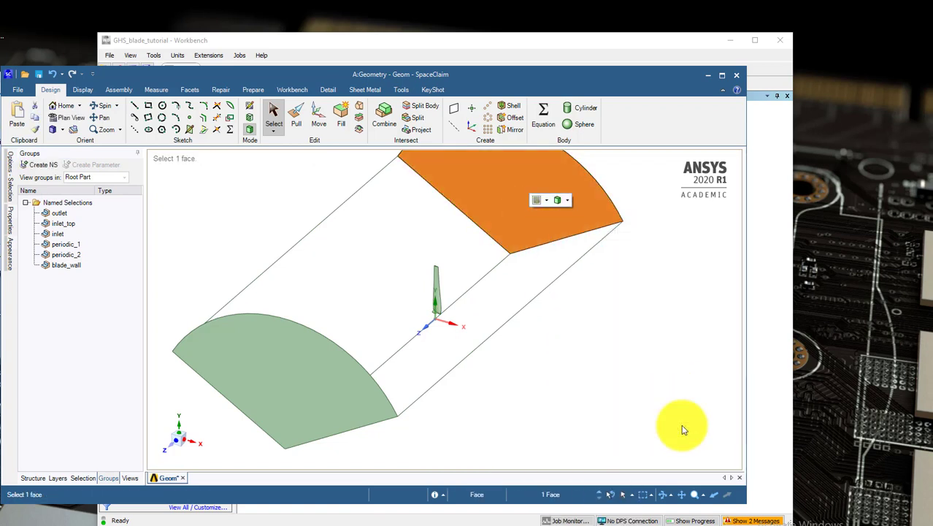
pyautogui.click(606, 407)
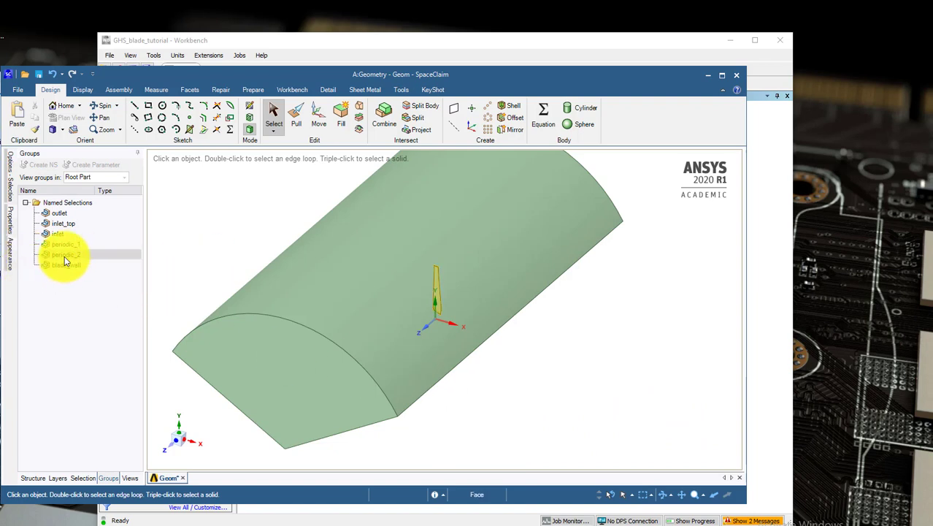
pyautogui.click(89, 333)
pyautogui.click(37, 479)
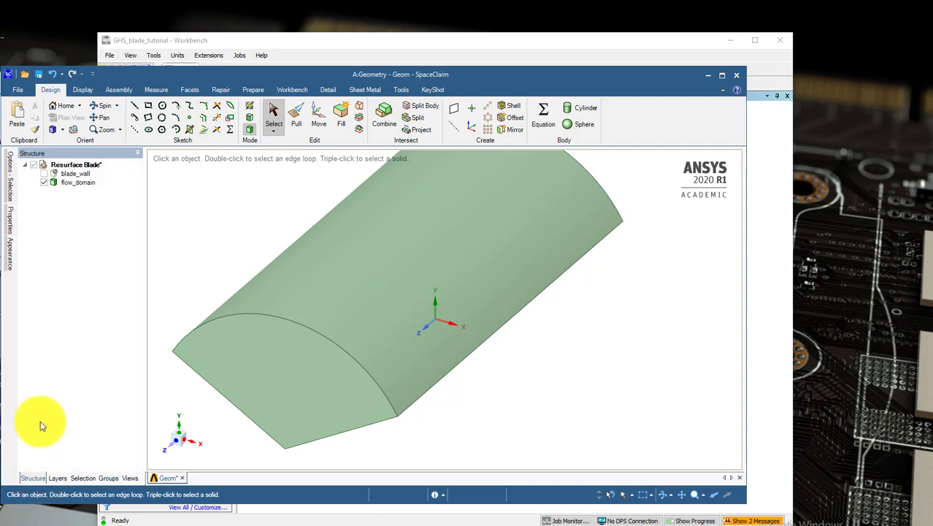
pyautogui.click(68, 319)
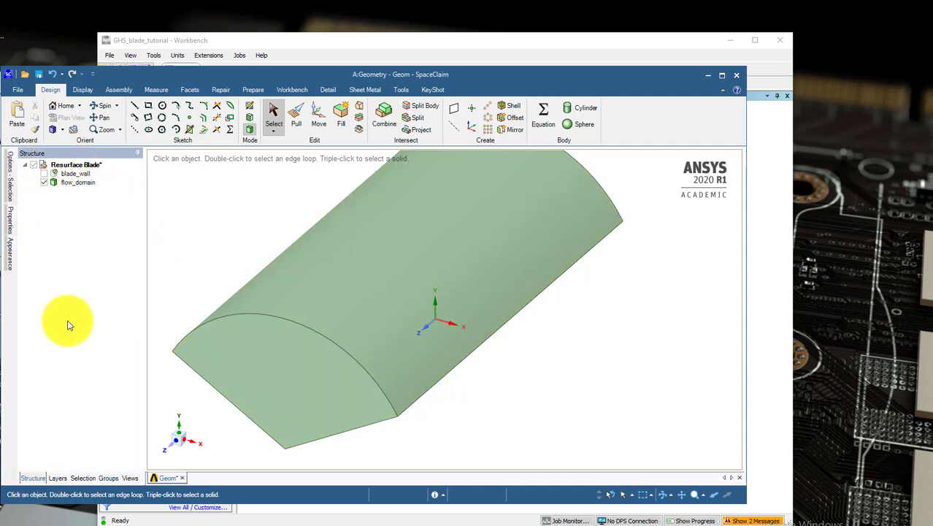
# - Dismiss the separate geometry file save, switch to Workbench and save the GHS_blade_tutorial project
pyautogui.hotkey('ctrl', 's')
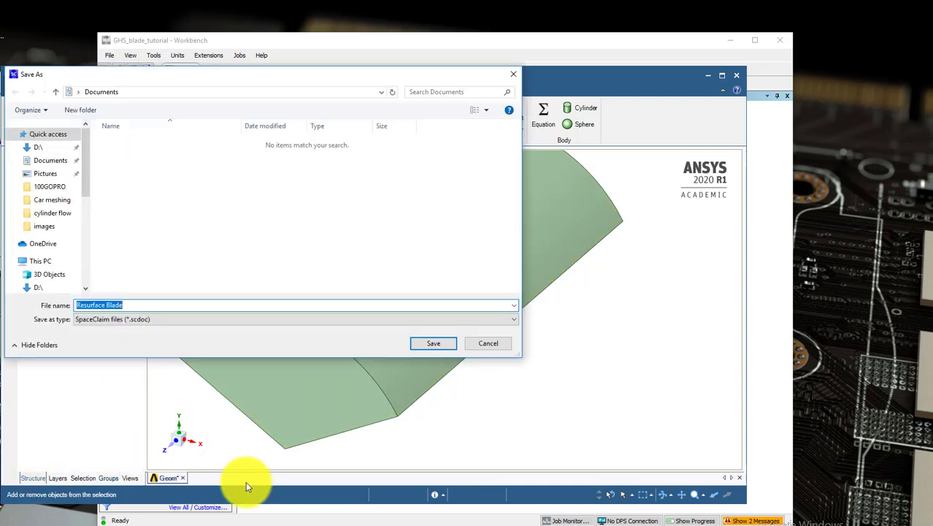
pyautogui.click(492, 344)
pyautogui.click(278, 511)
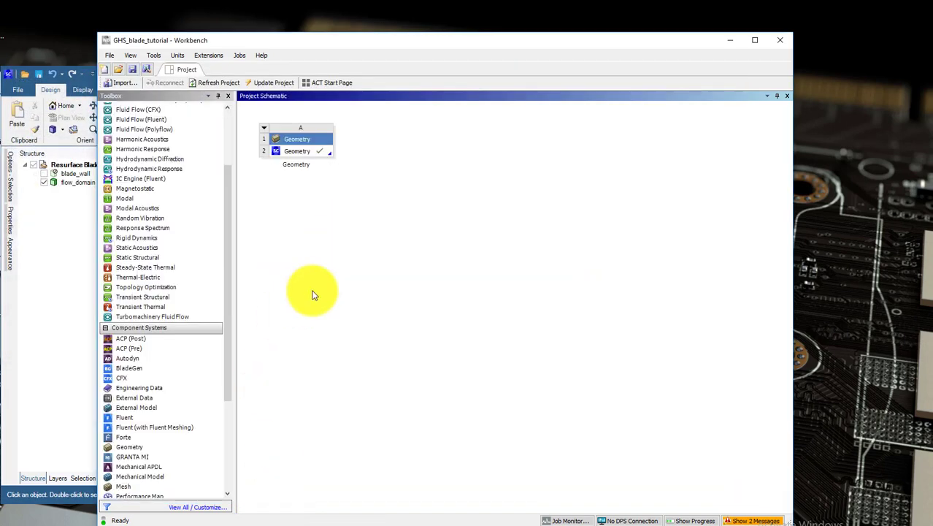
pyautogui.click(109, 54)
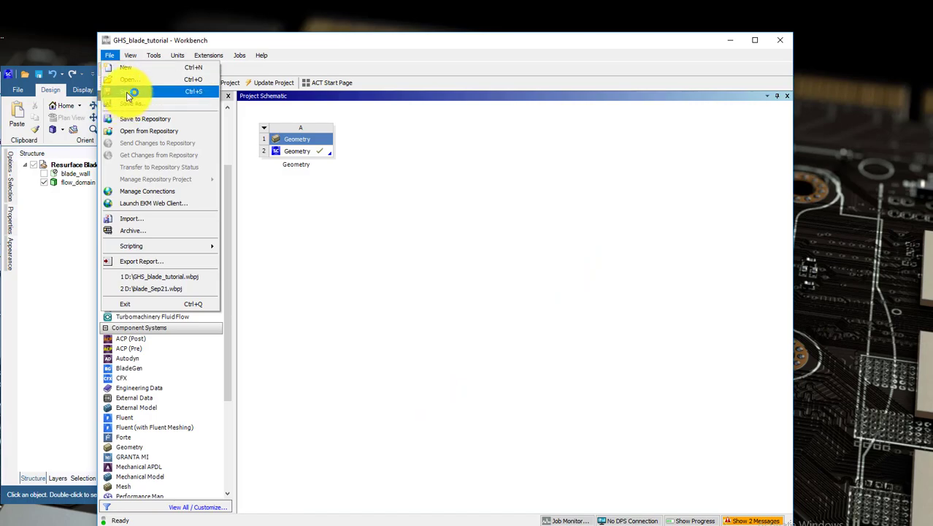